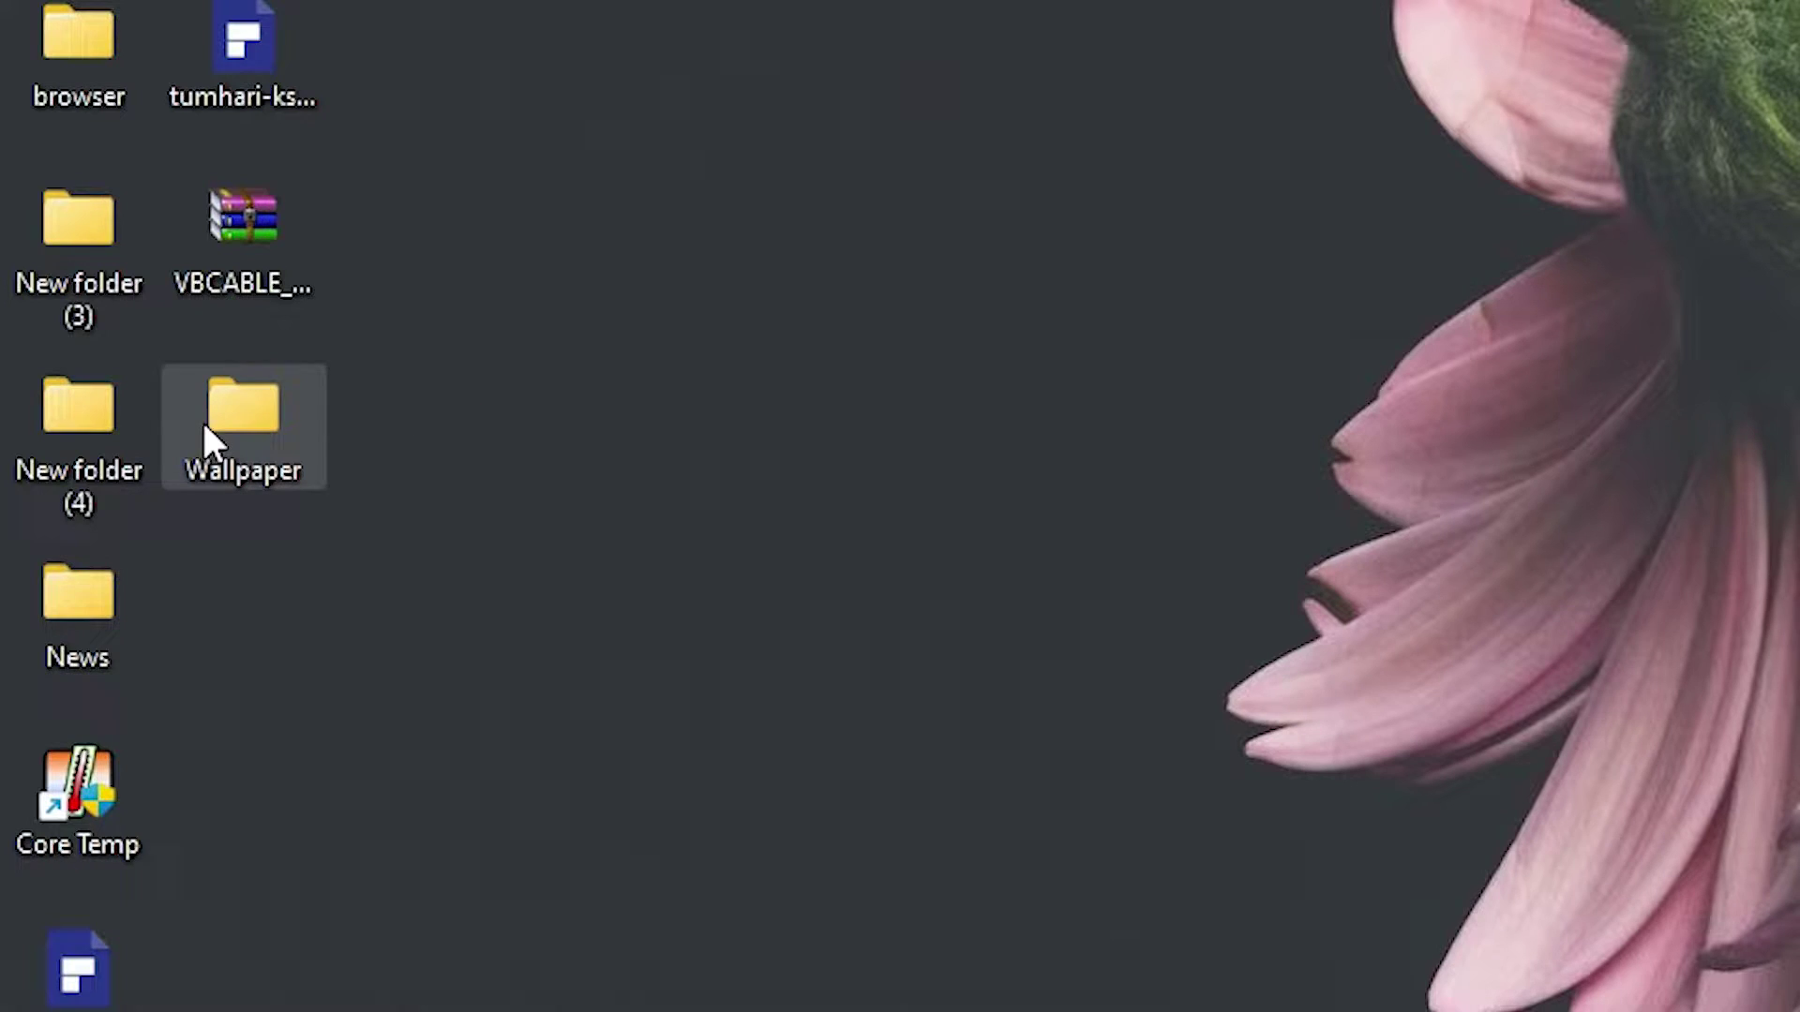
# Look through the Wallpaper folder photos, close the folder, then go to Background settings.
pyautogui.doubleClick(265, 429)
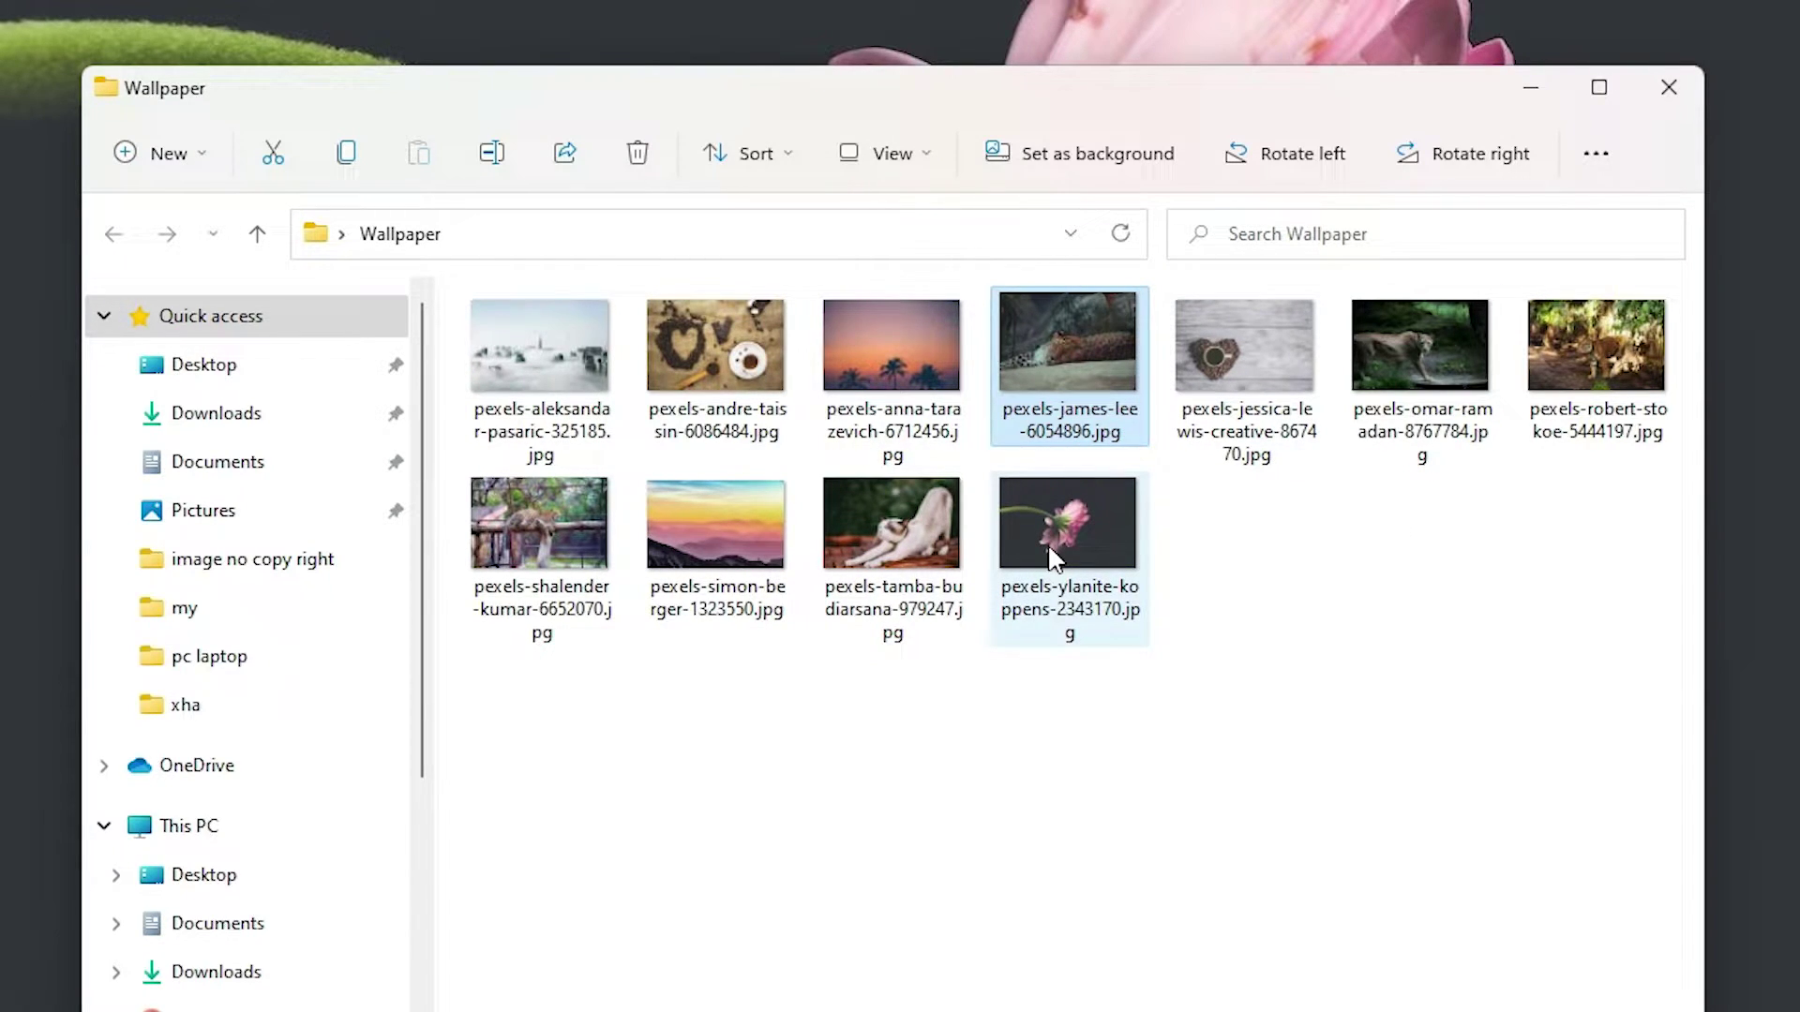
pyautogui.moveTo(1066, 527)
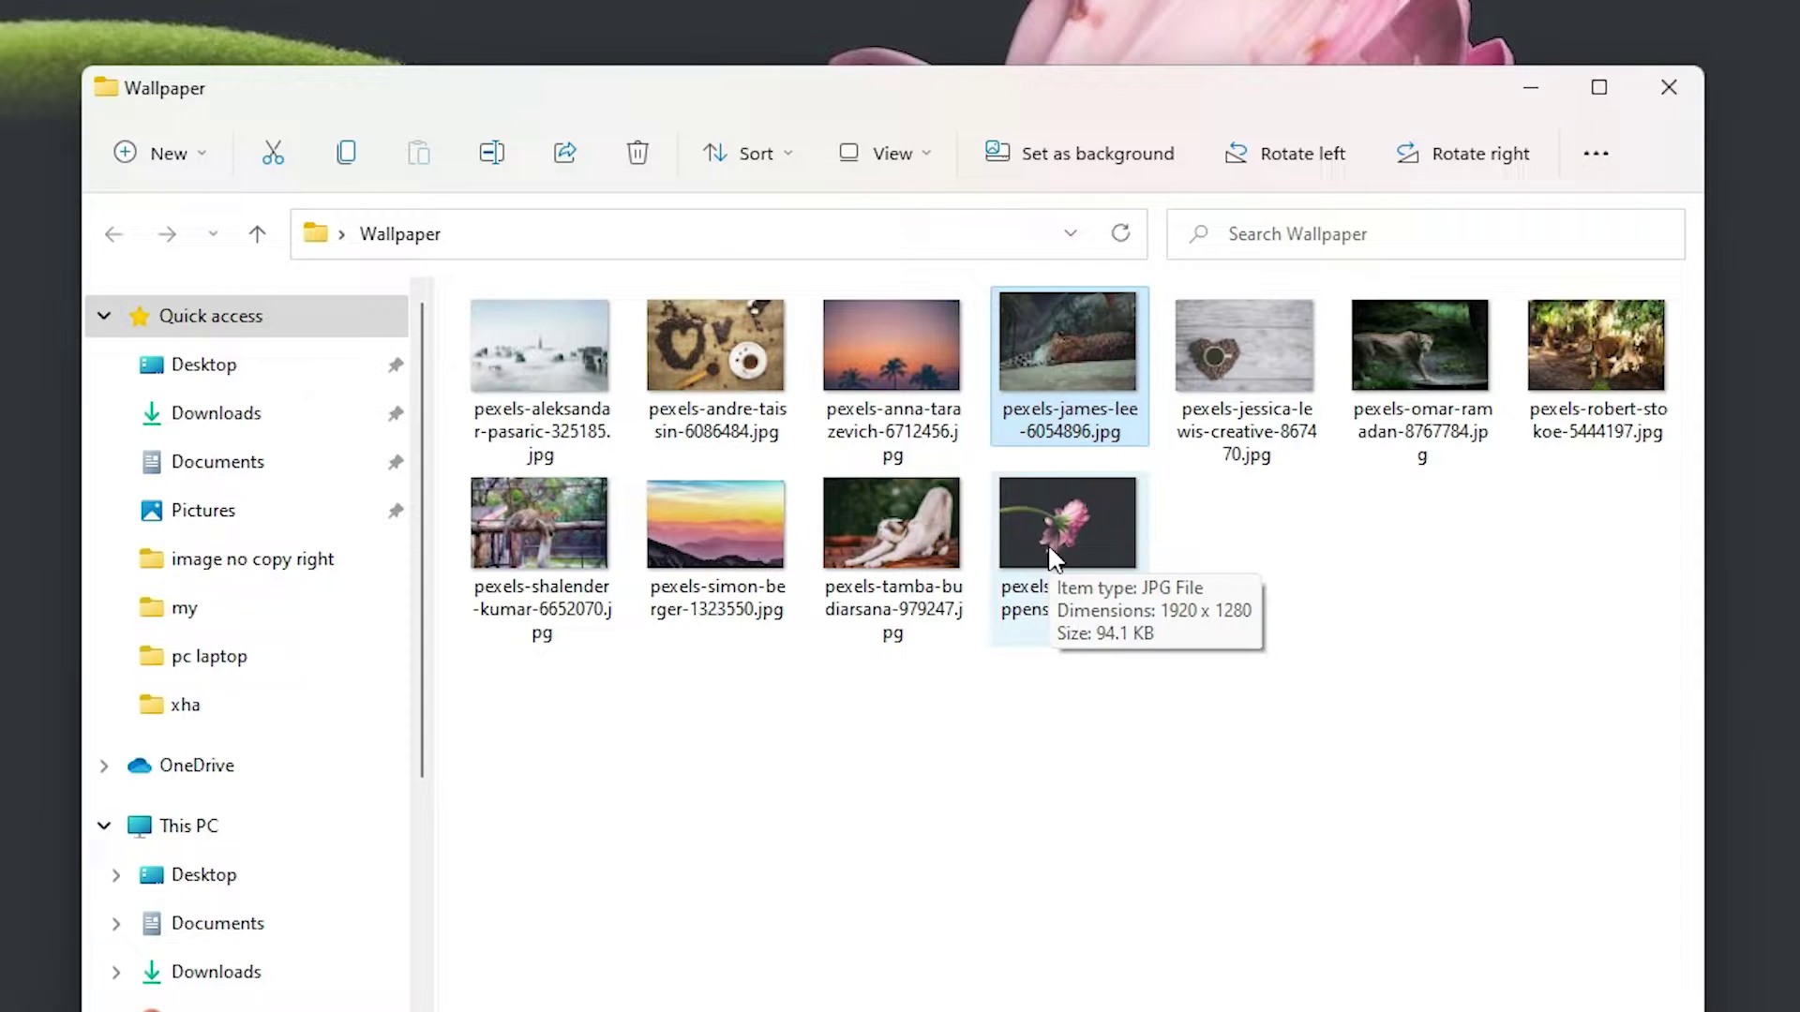
pyautogui.click(1670, 87)
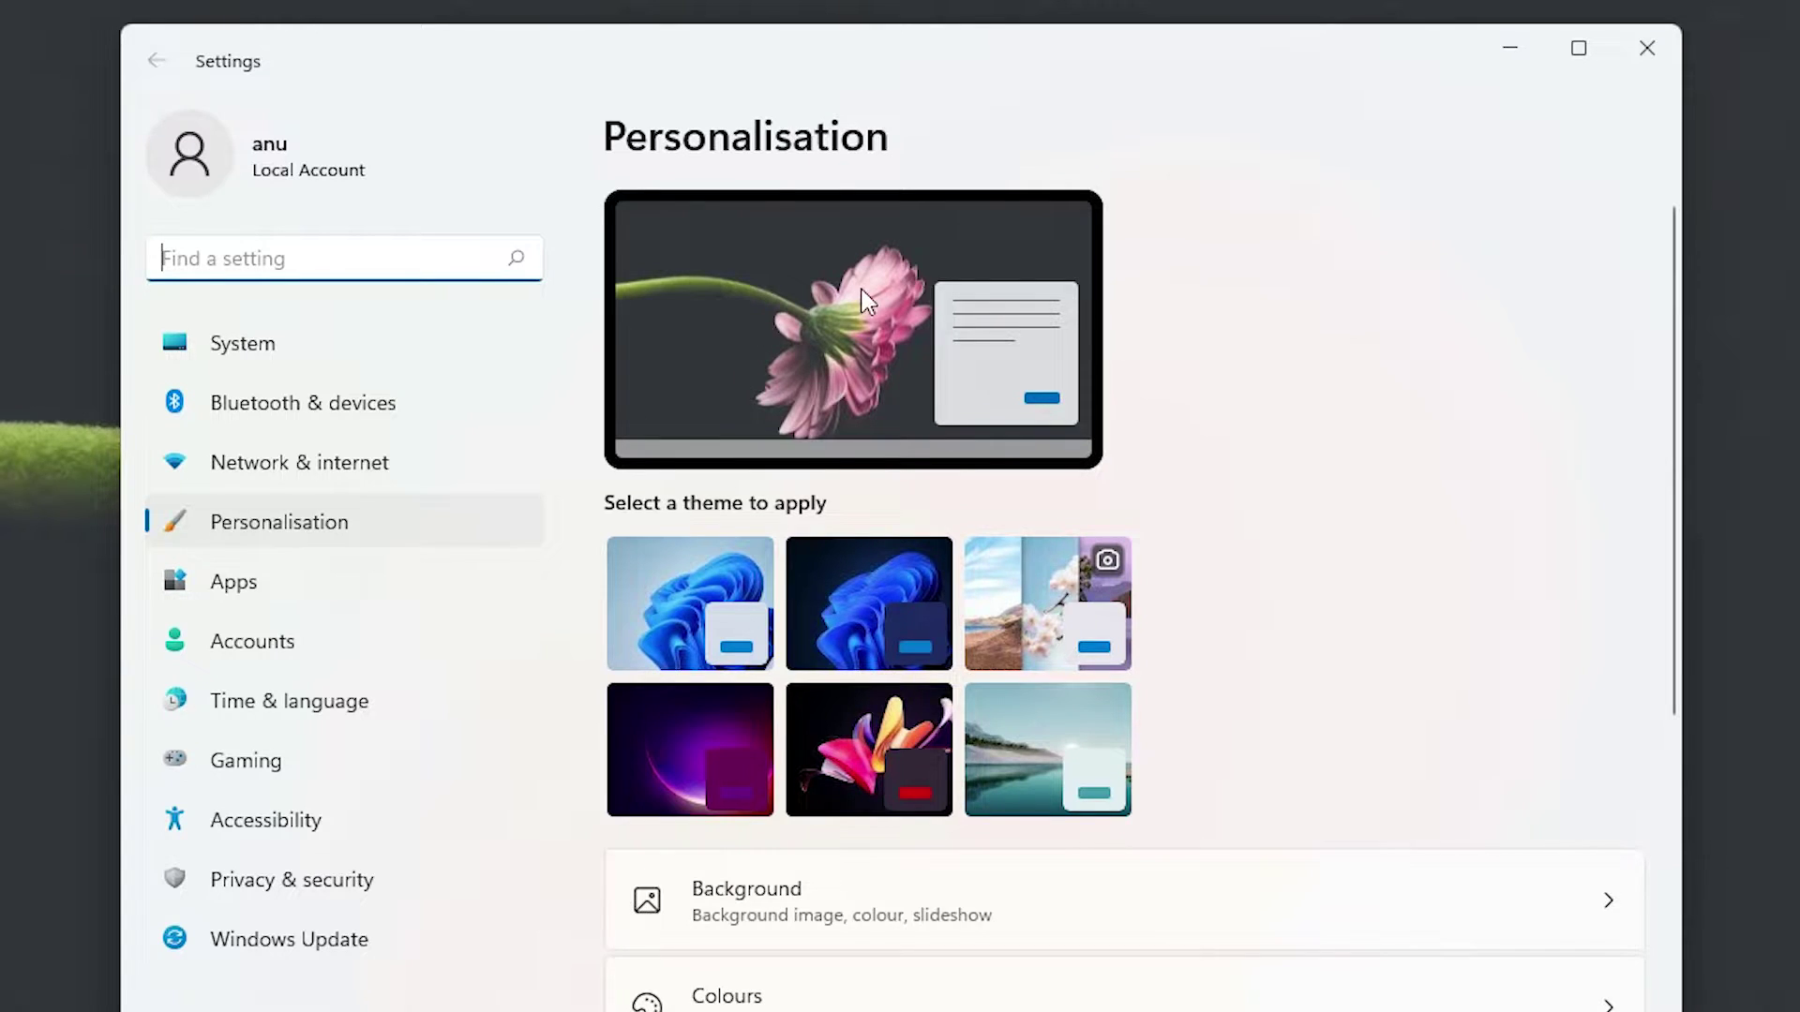
pyautogui.scroll(-3, 864, 422)
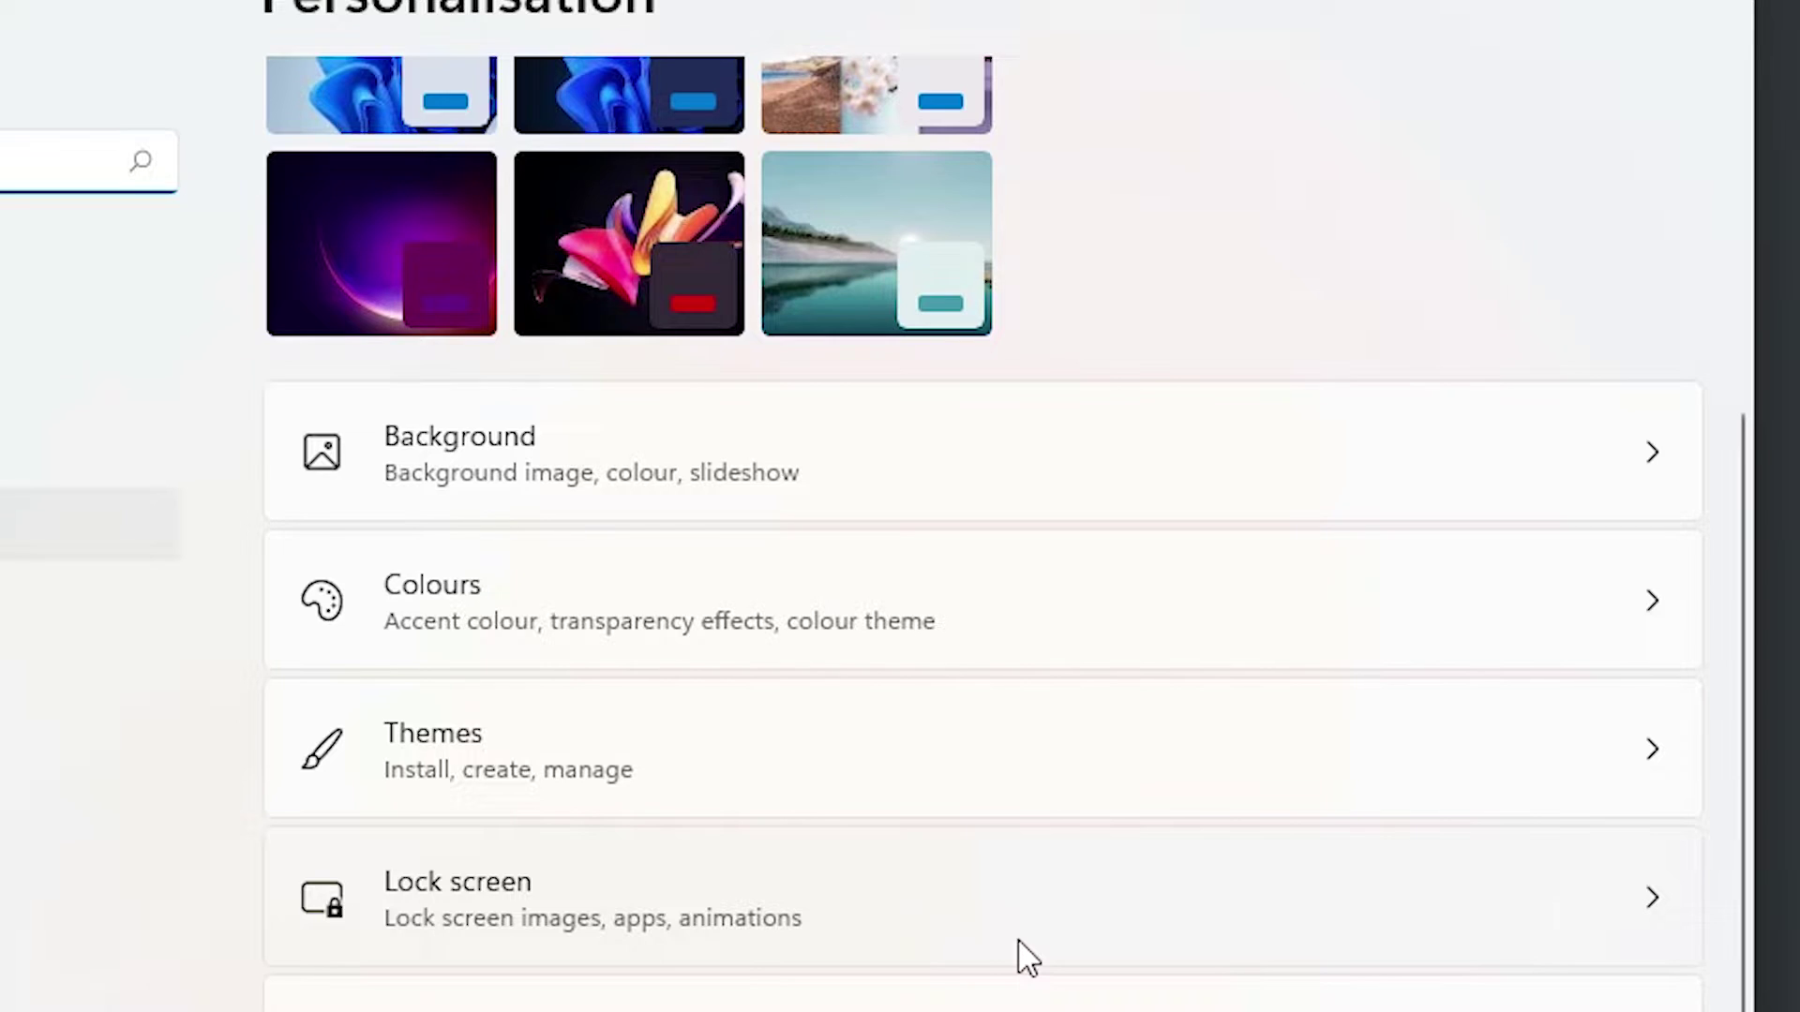
pyautogui.click(601, 495)
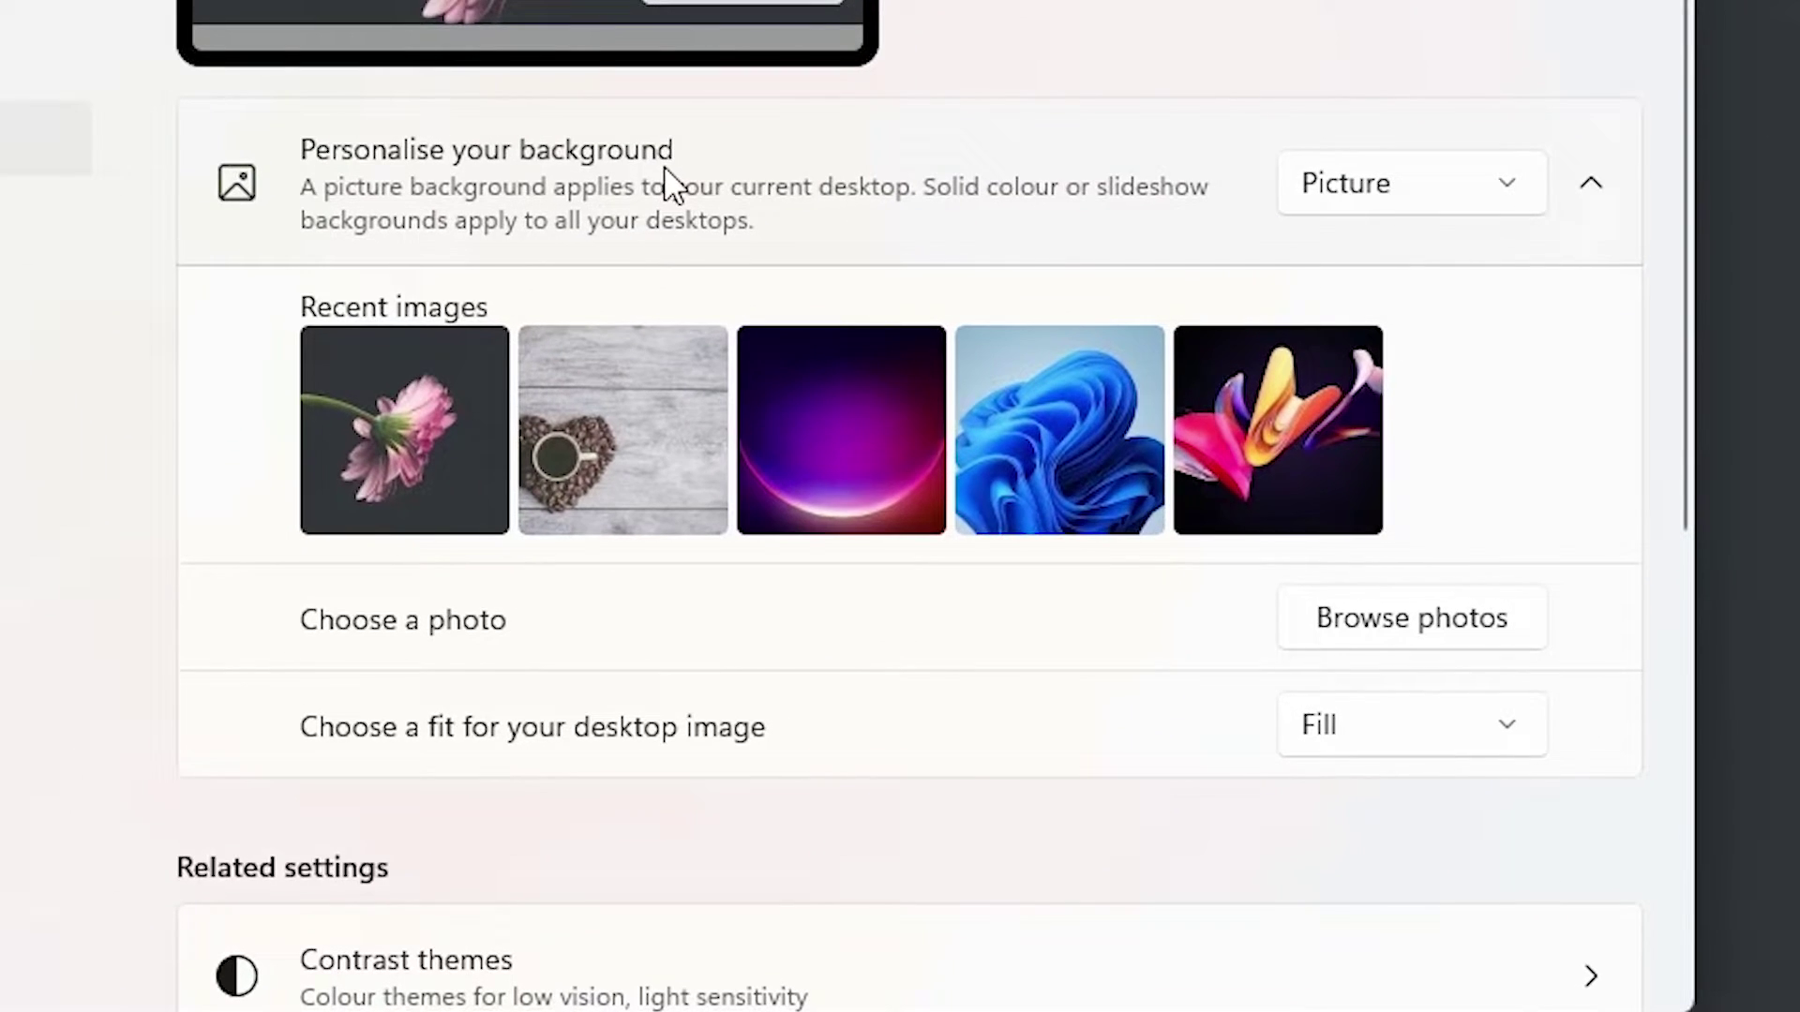
# Change the background type from Picture to Slideshow.
pyautogui.click(1373, 211)
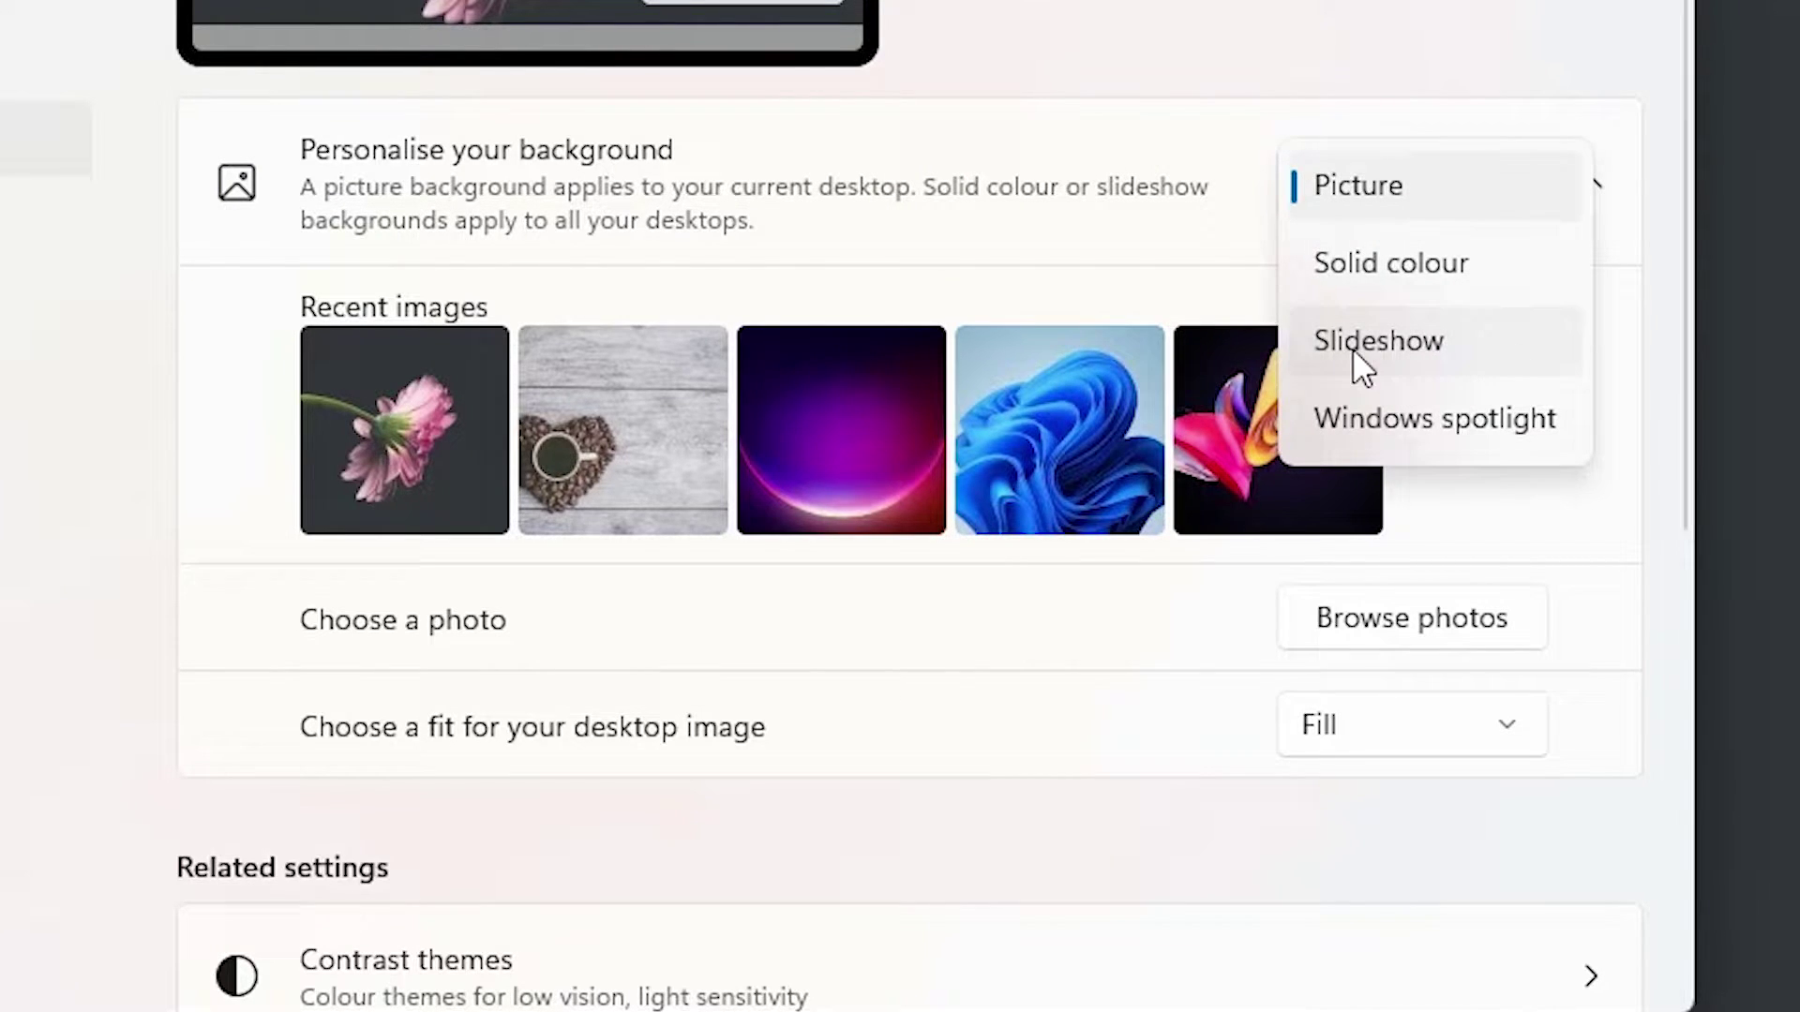
pyautogui.click(1409, 342)
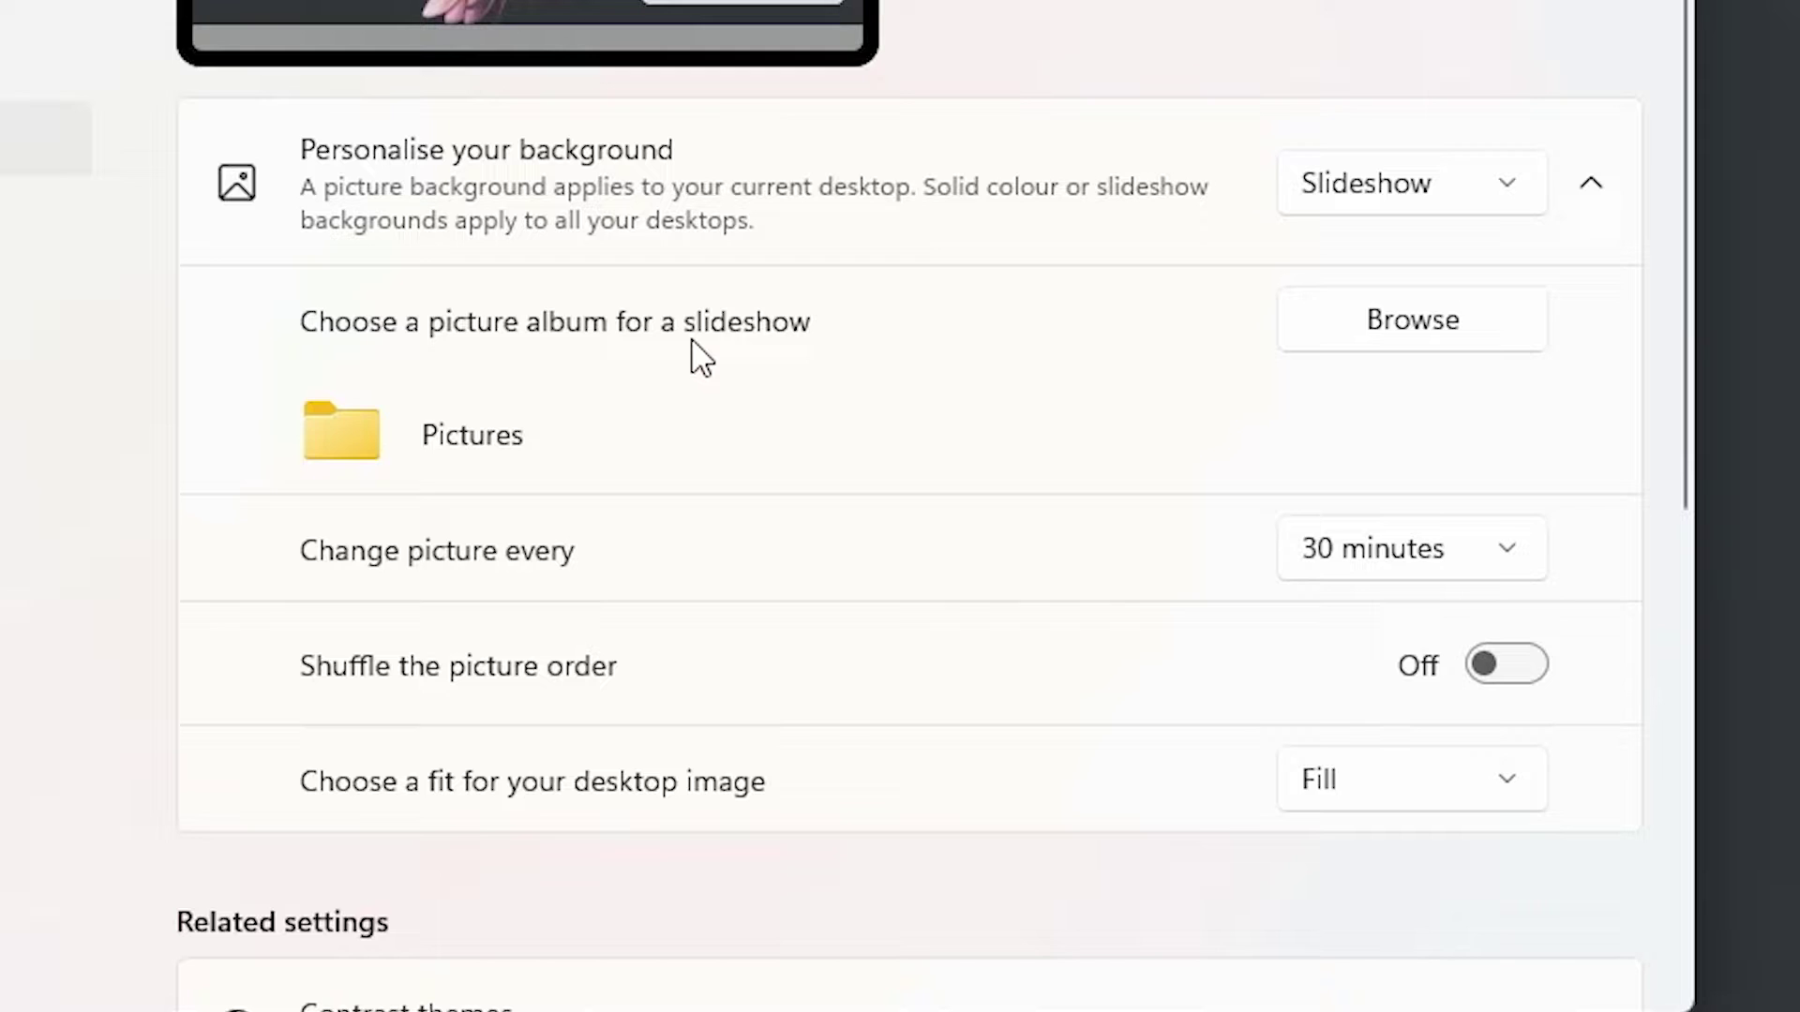
# Browse to the Desktop and pick the Wallpaper folder as the slideshow album.
pyautogui.click(1391, 347)
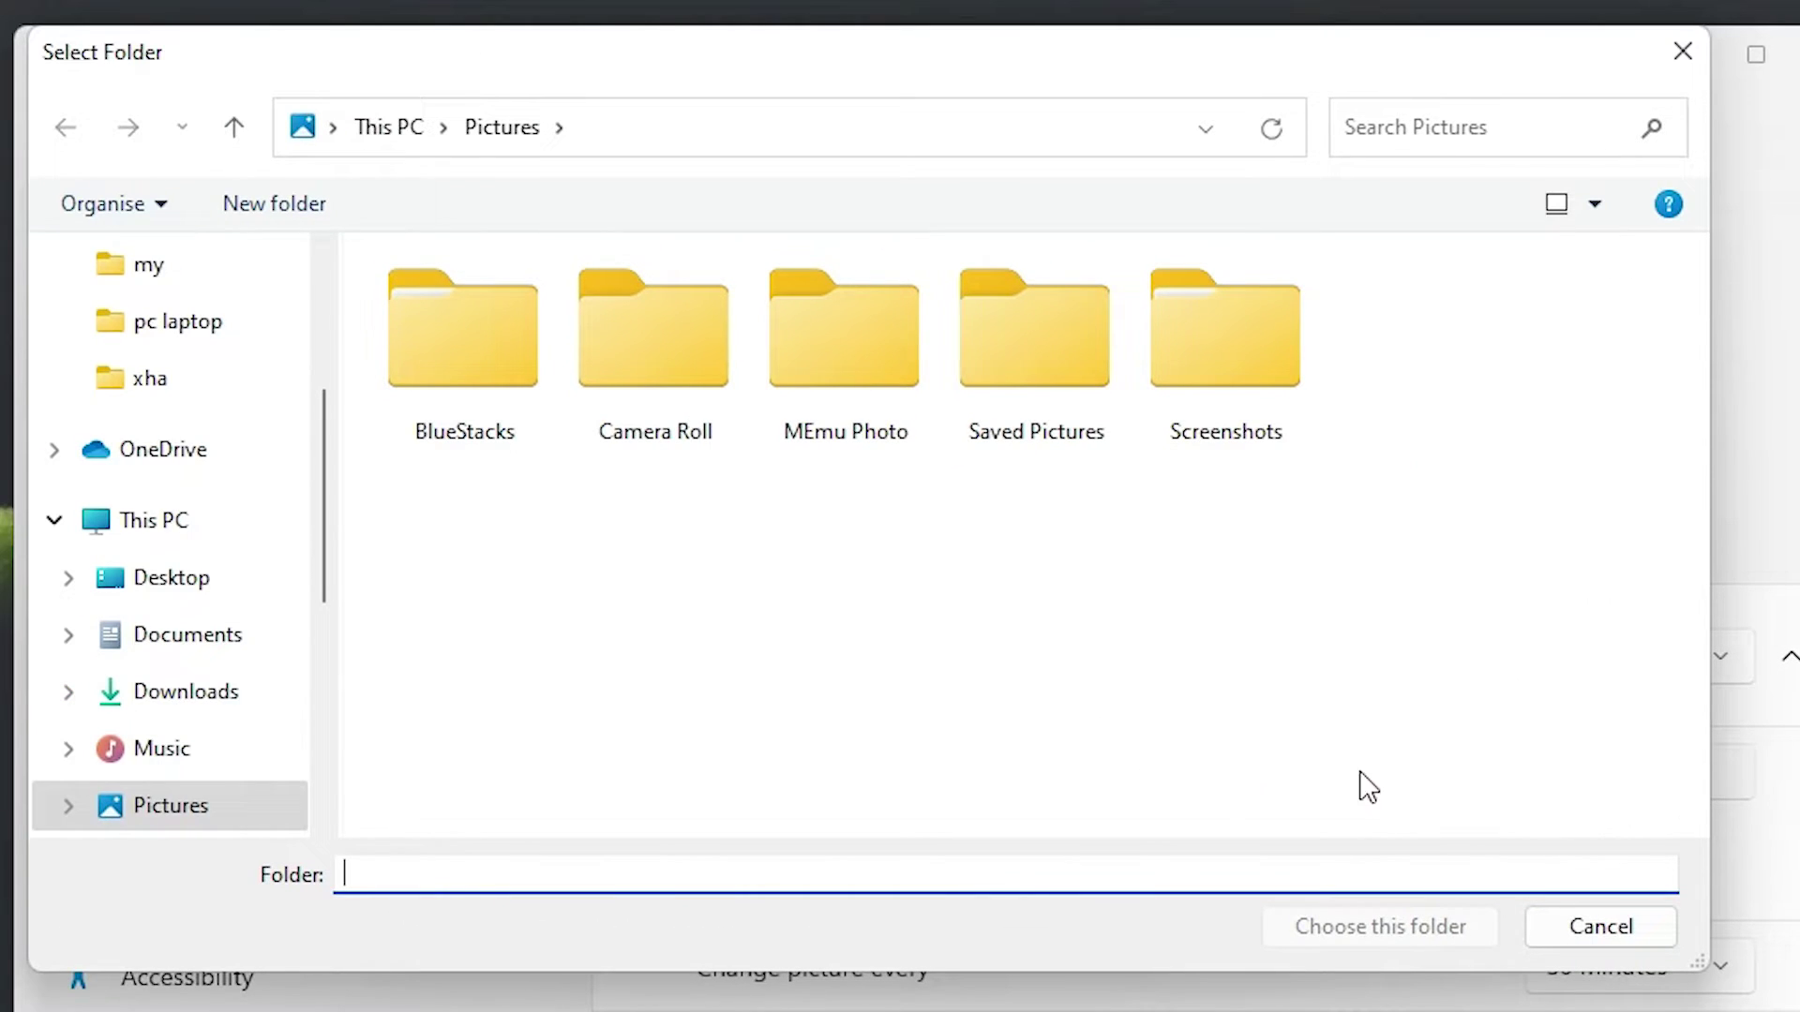
pyautogui.scroll(-1, 326, 582)
pyautogui.scroll(5, 325, 562)
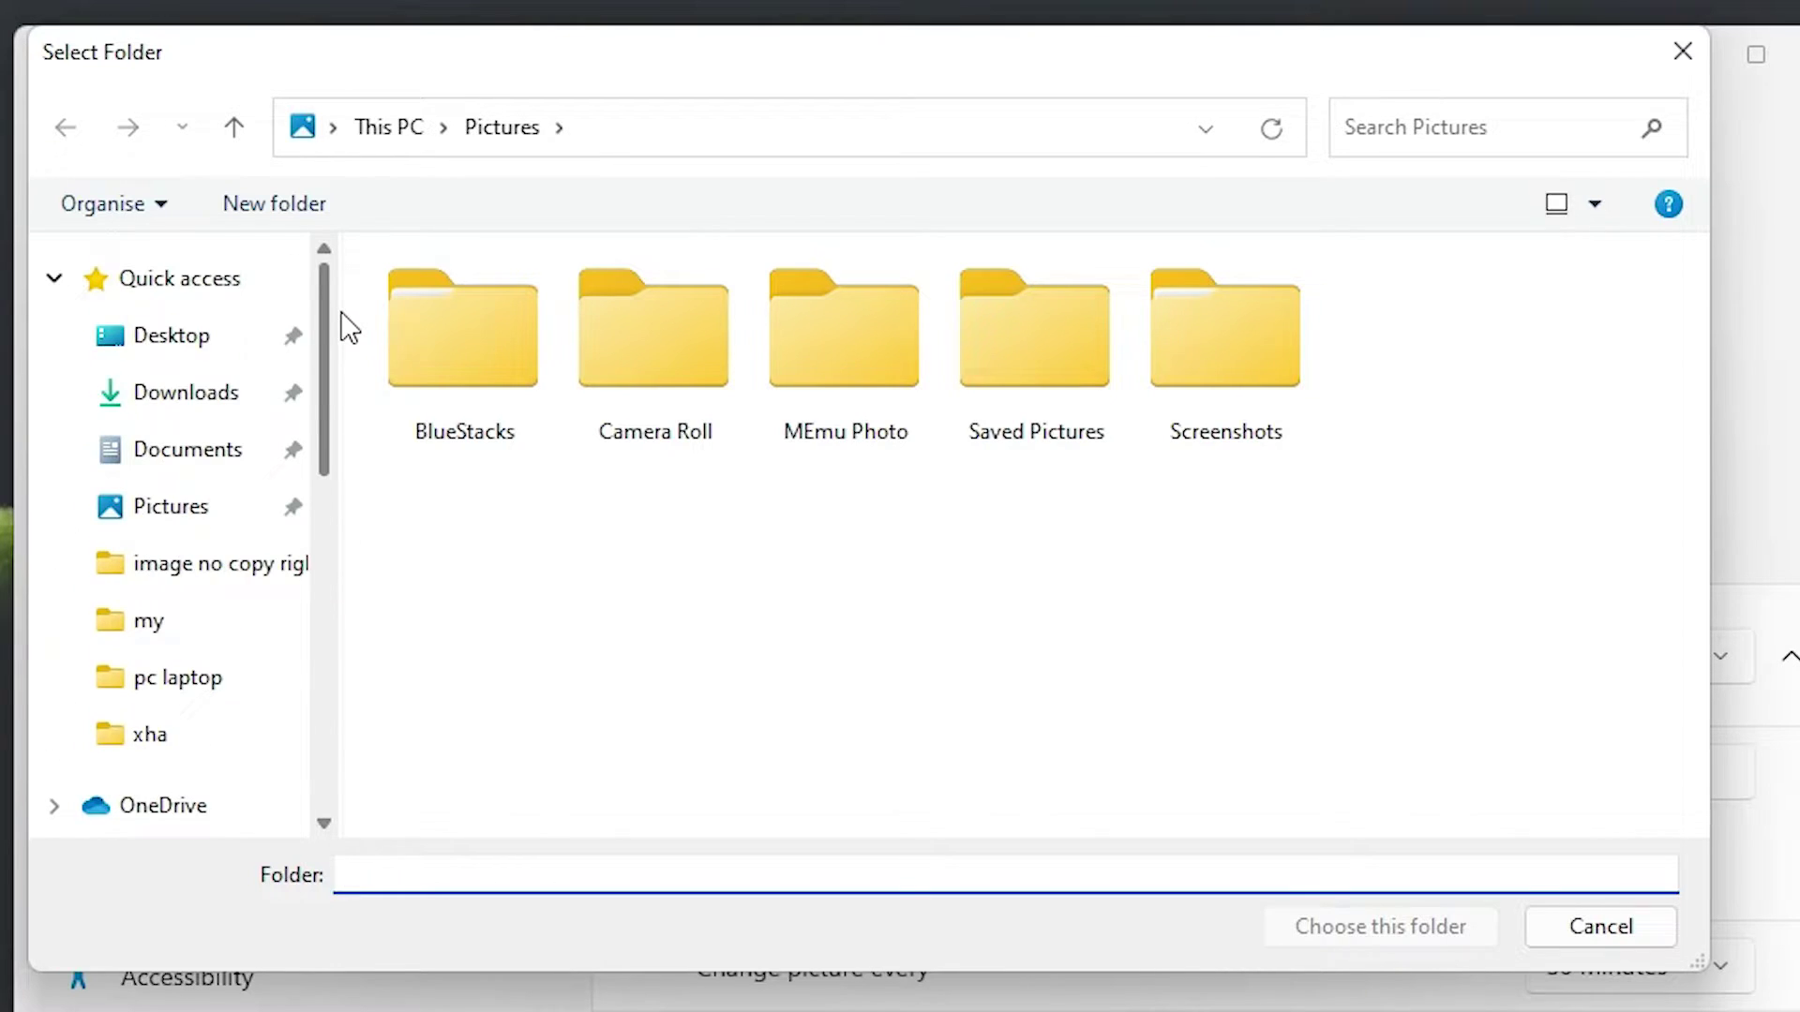
pyautogui.click(172, 336)
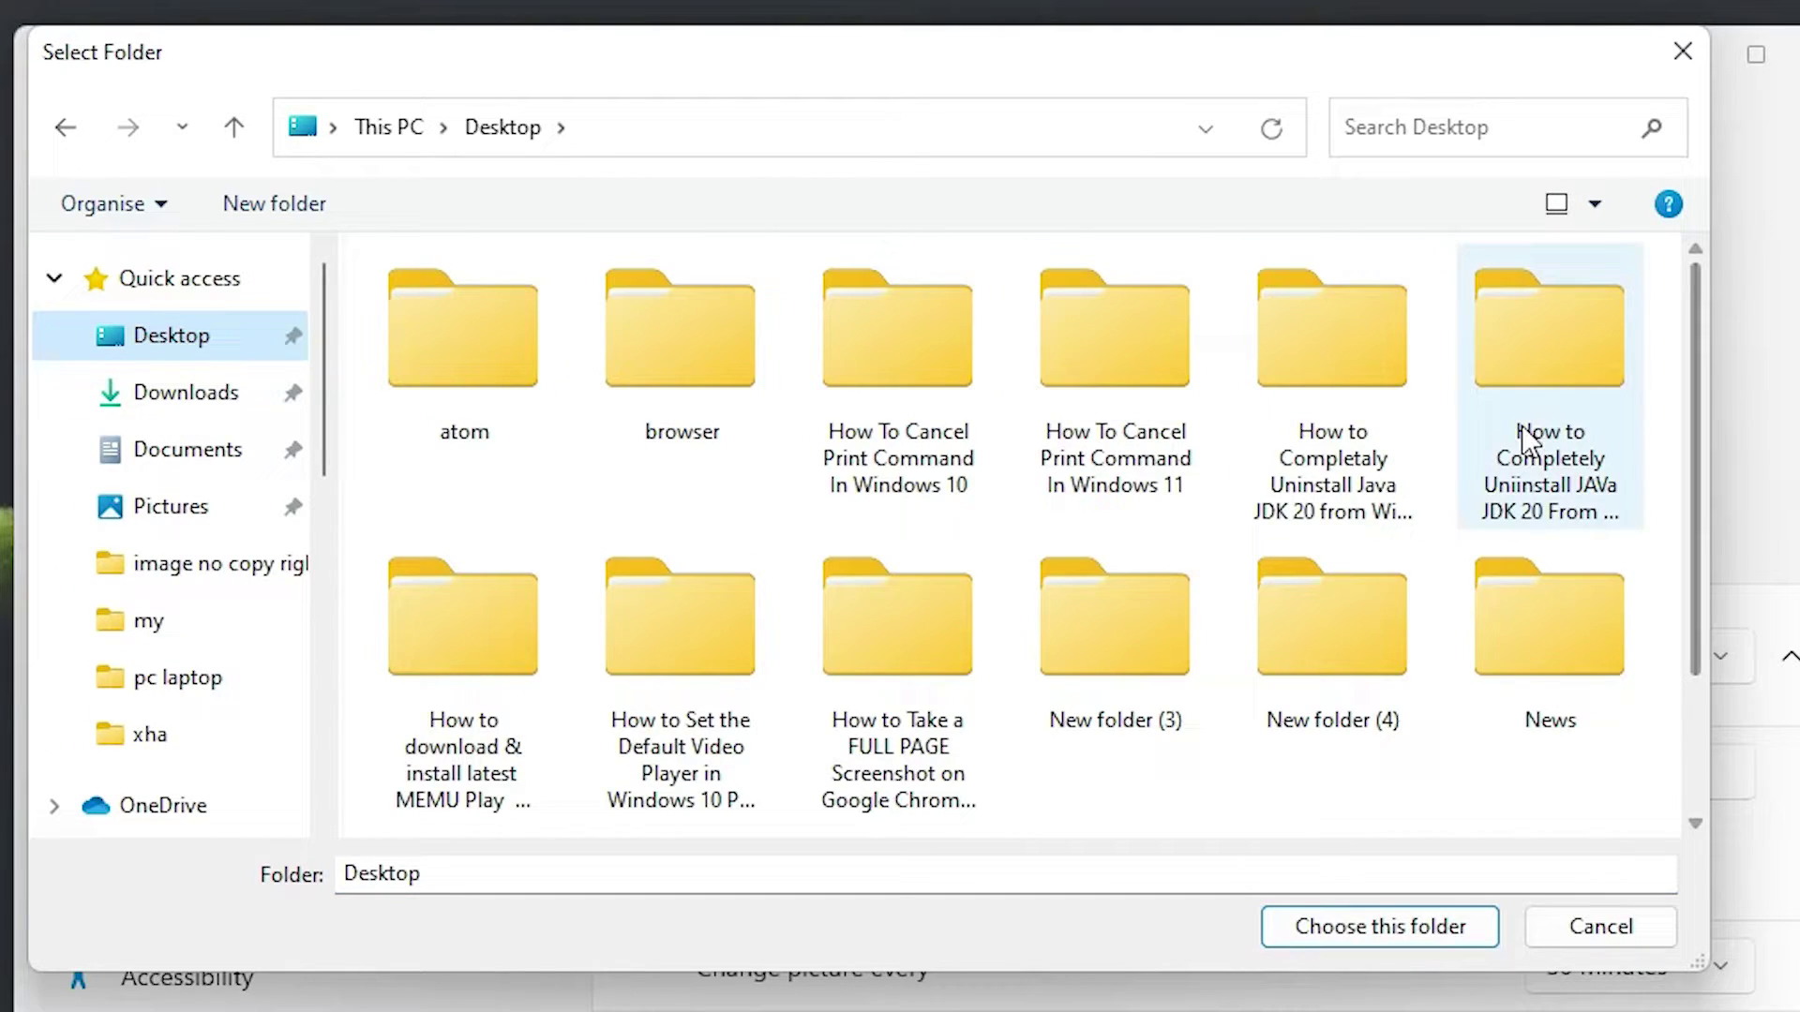
pyautogui.moveTo(1695, 465)
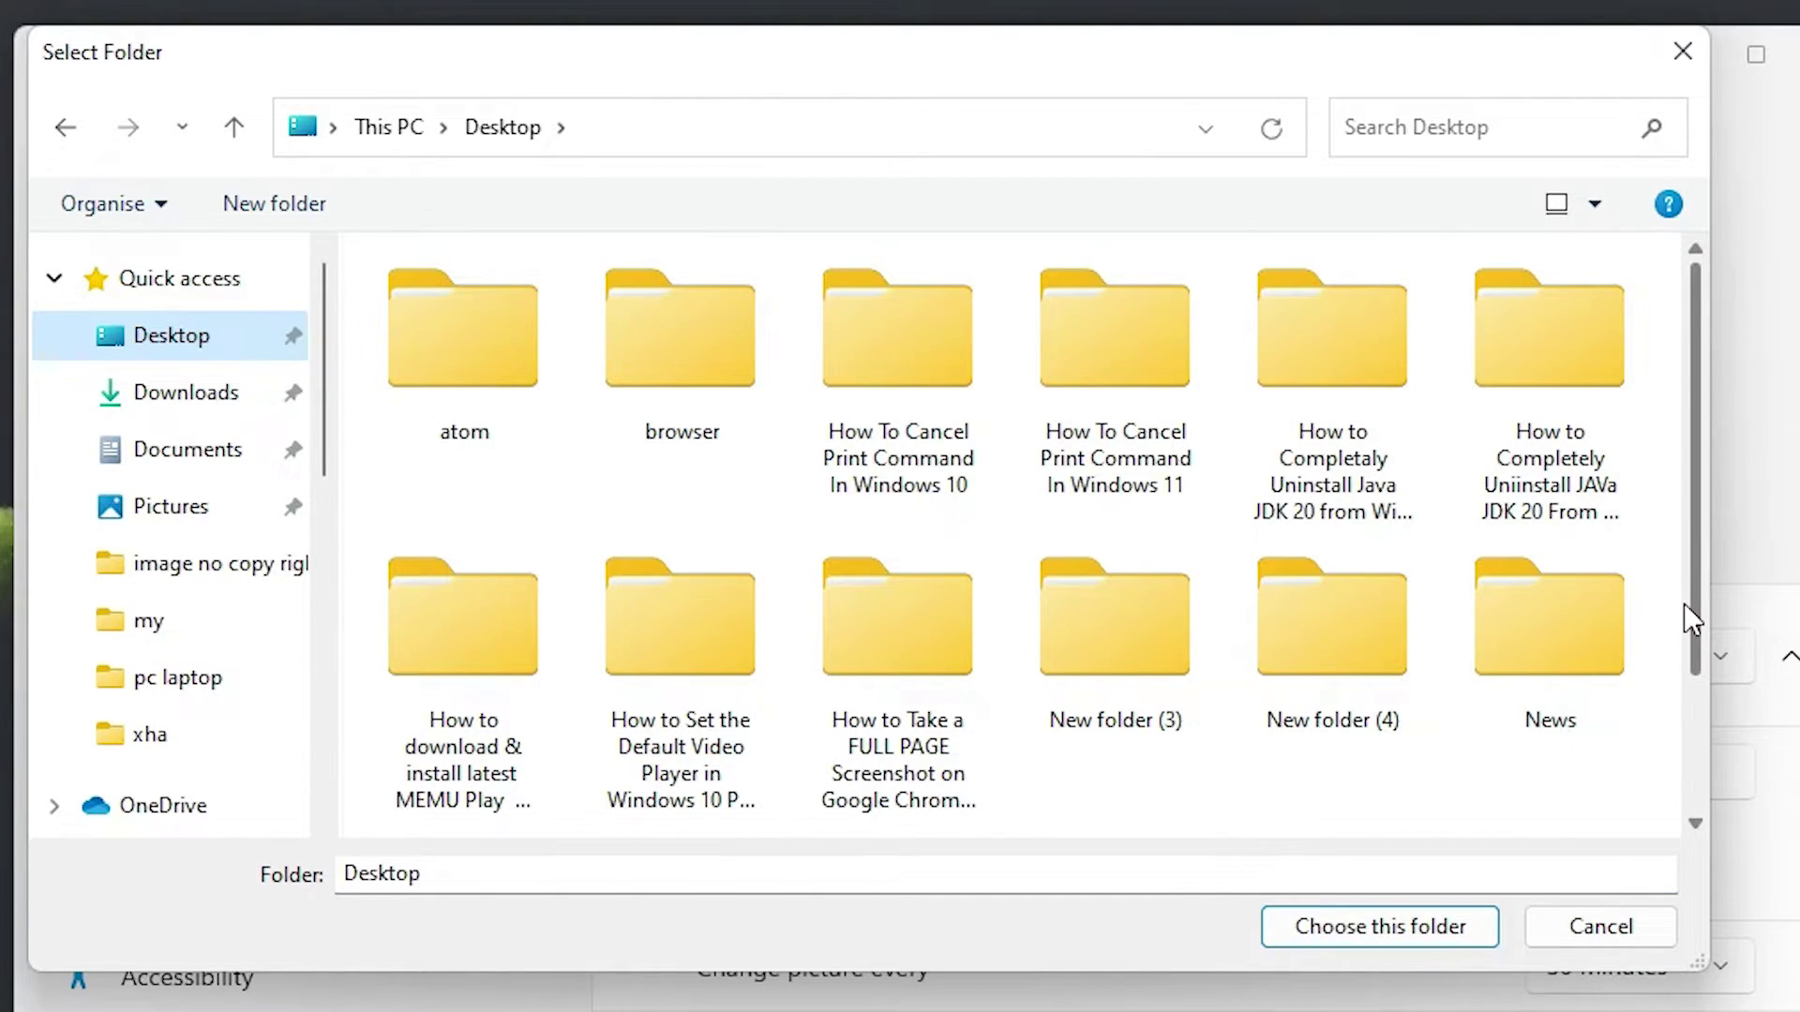
pyautogui.scroll(-3, 1547, 634)
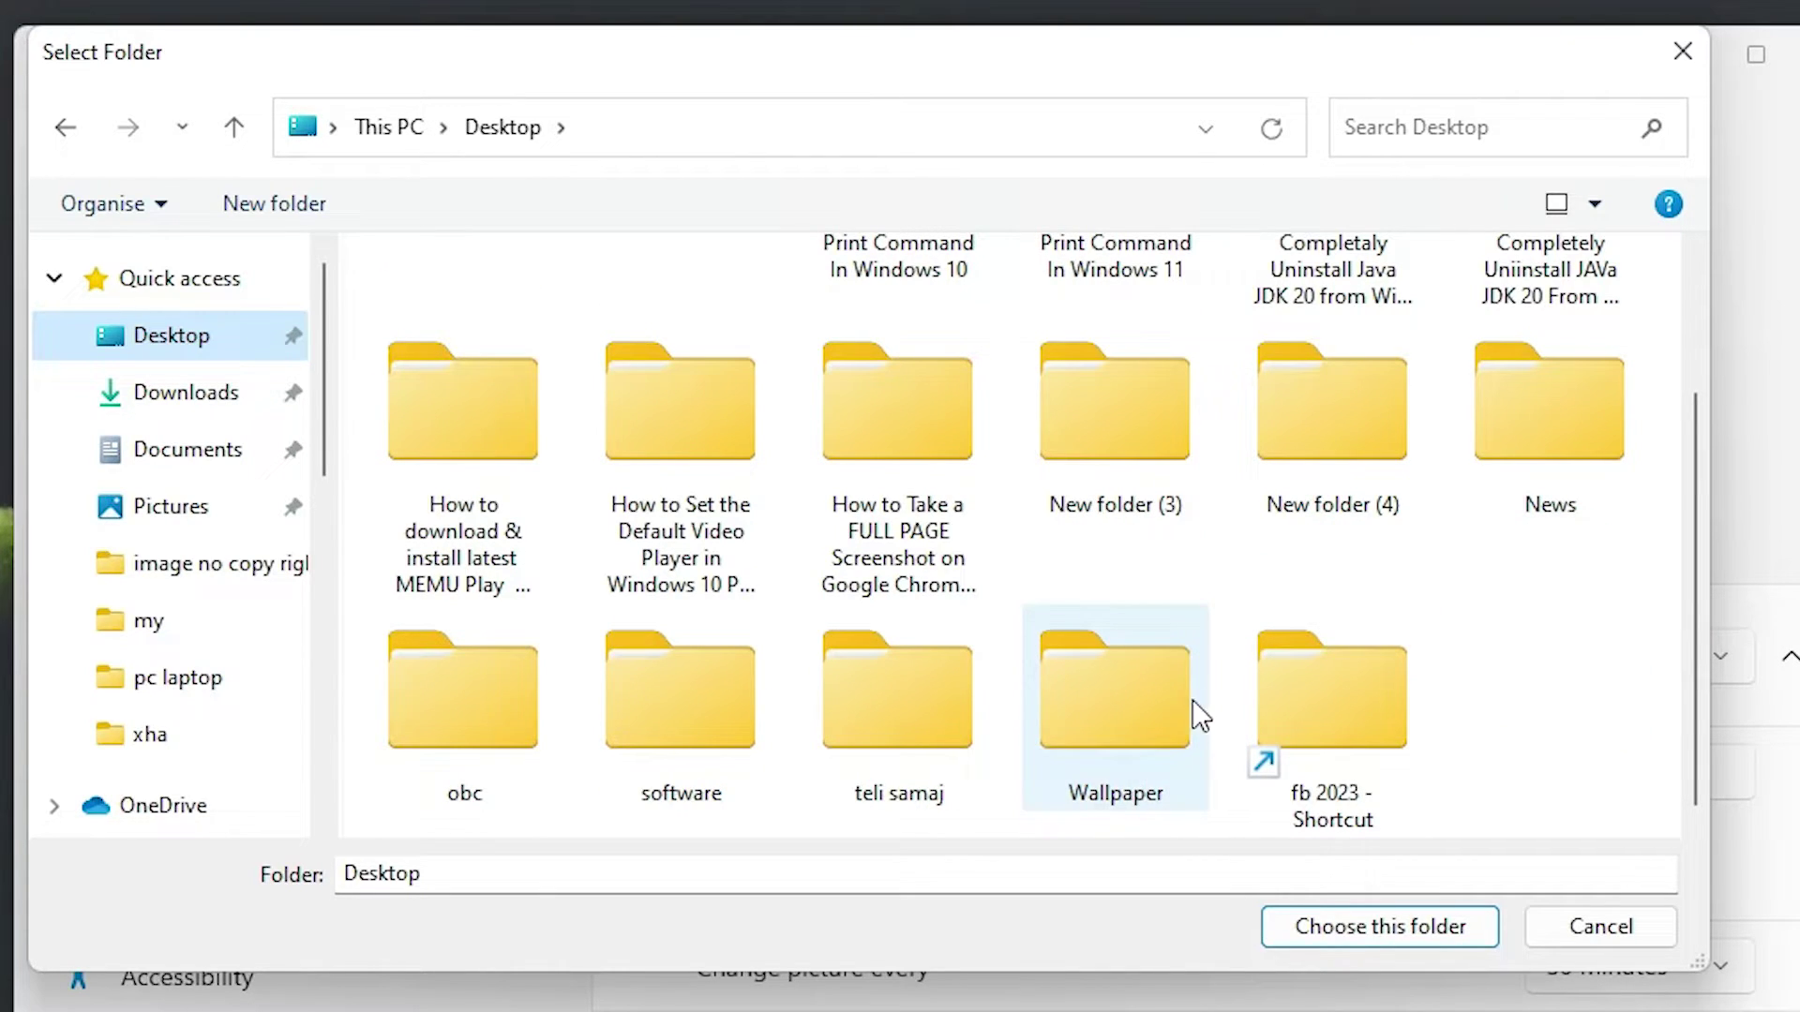
pyautogui.click(1143, 701)
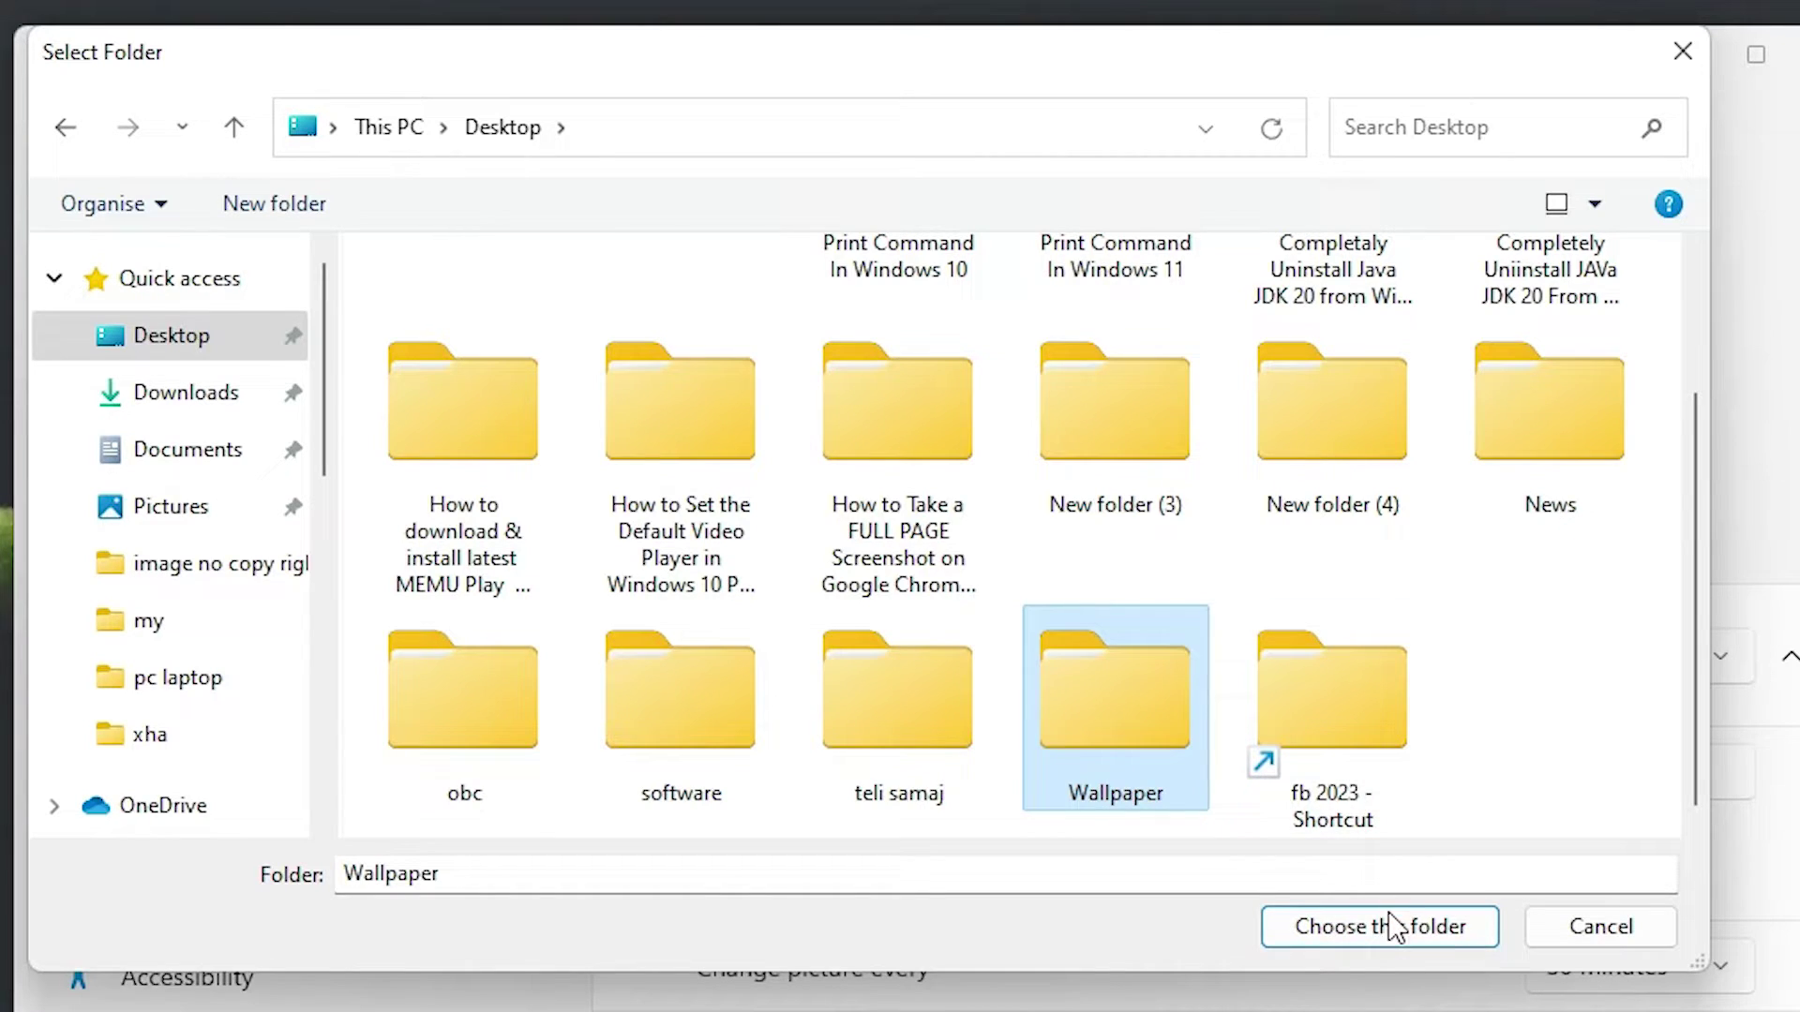
pyautogui.click(1380, 941)
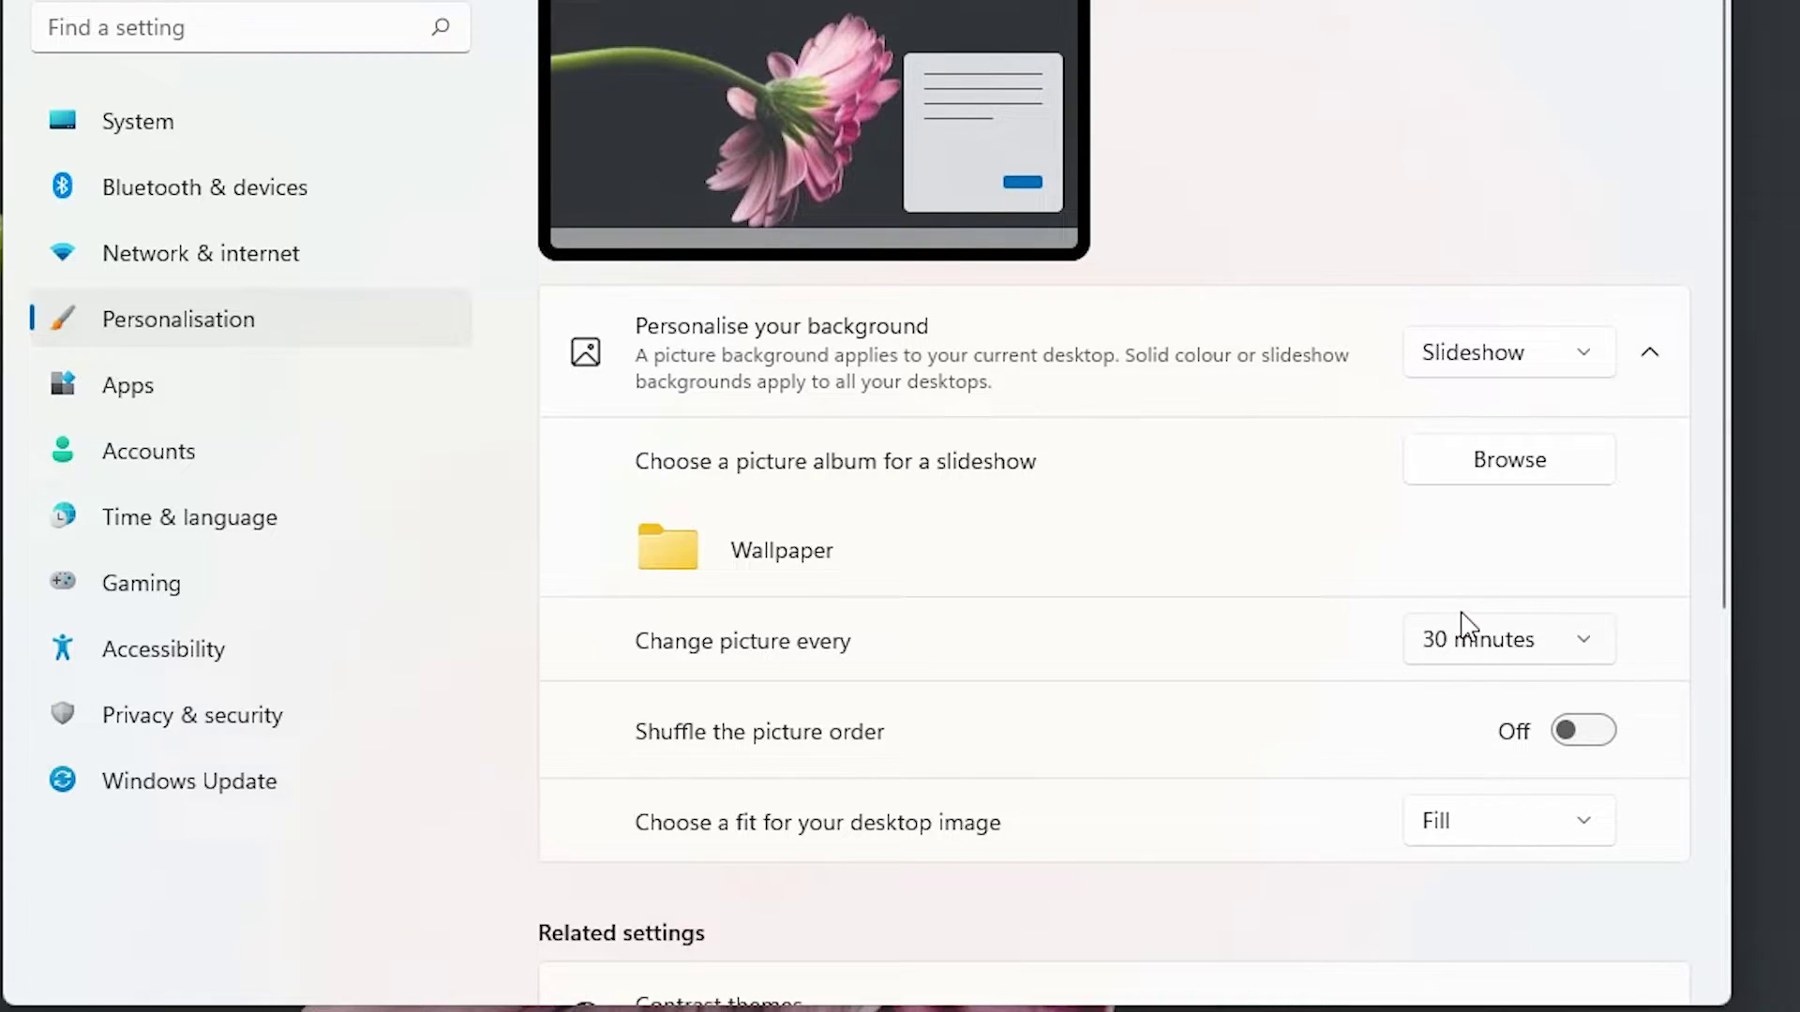
# Pick 1 minute from the Change picture every interval list.
pyautogui.click(1502, 644)
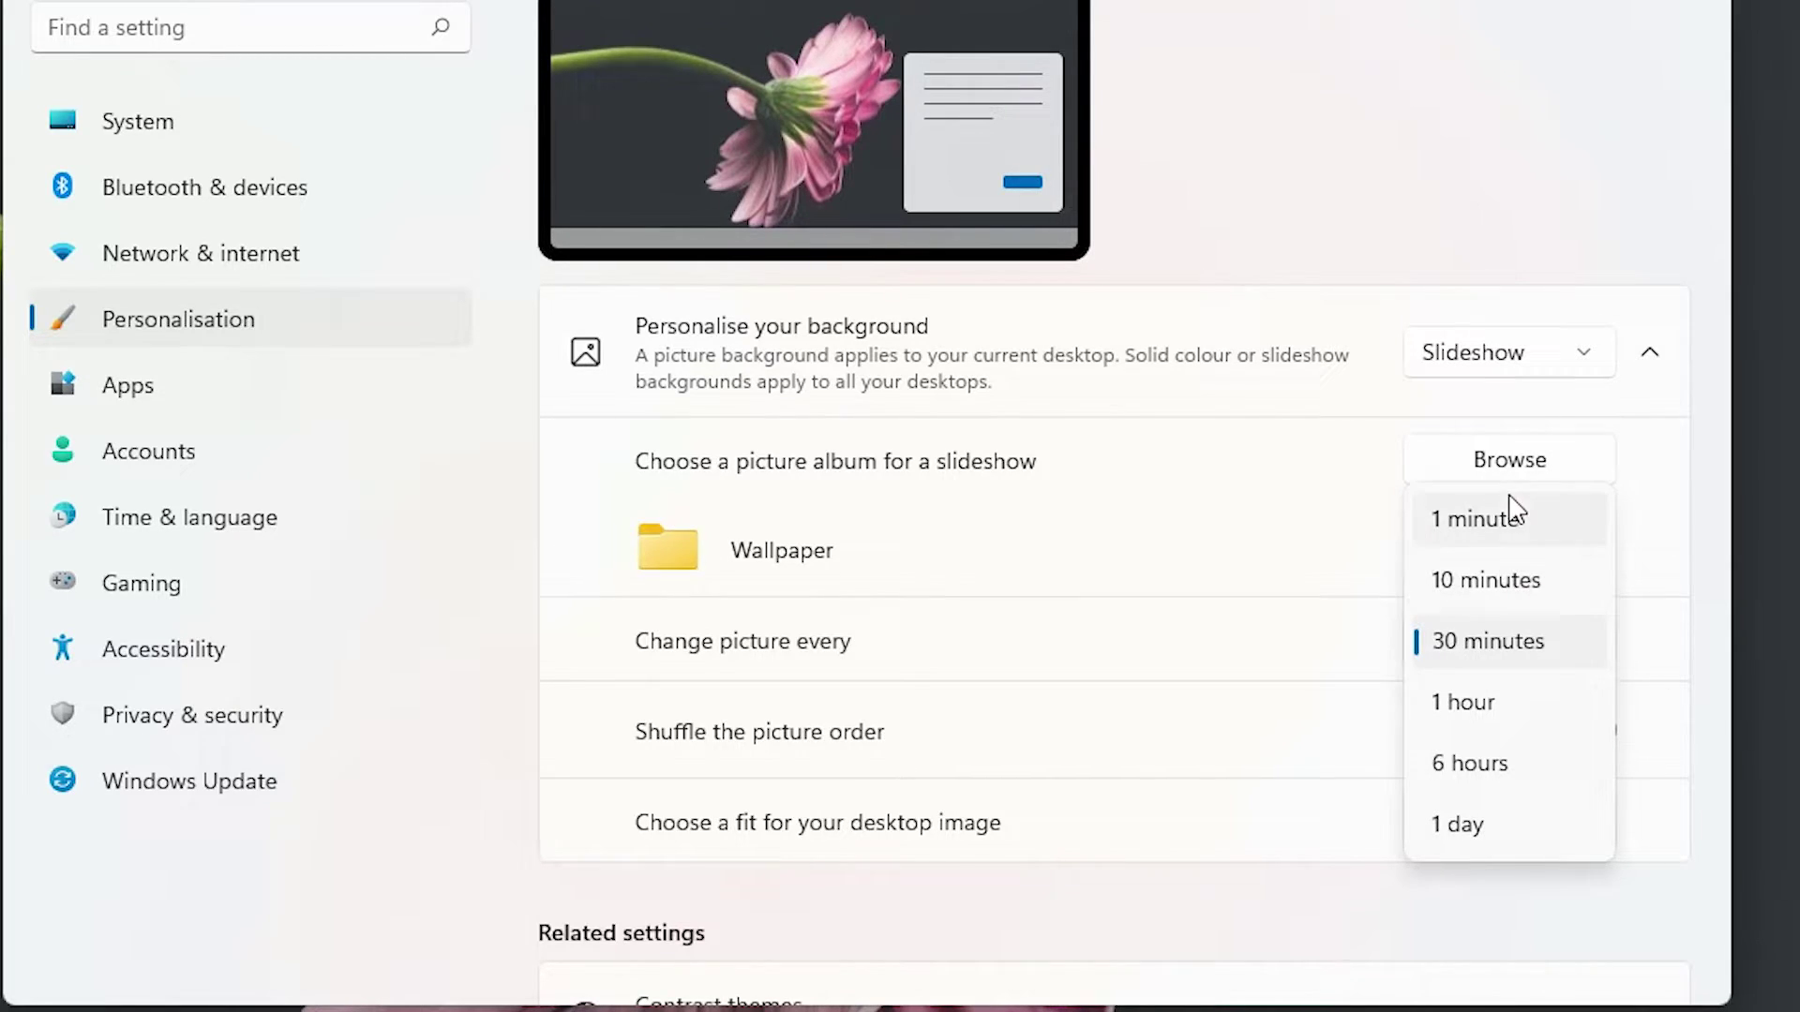
pyautogui.click(1578, 535)
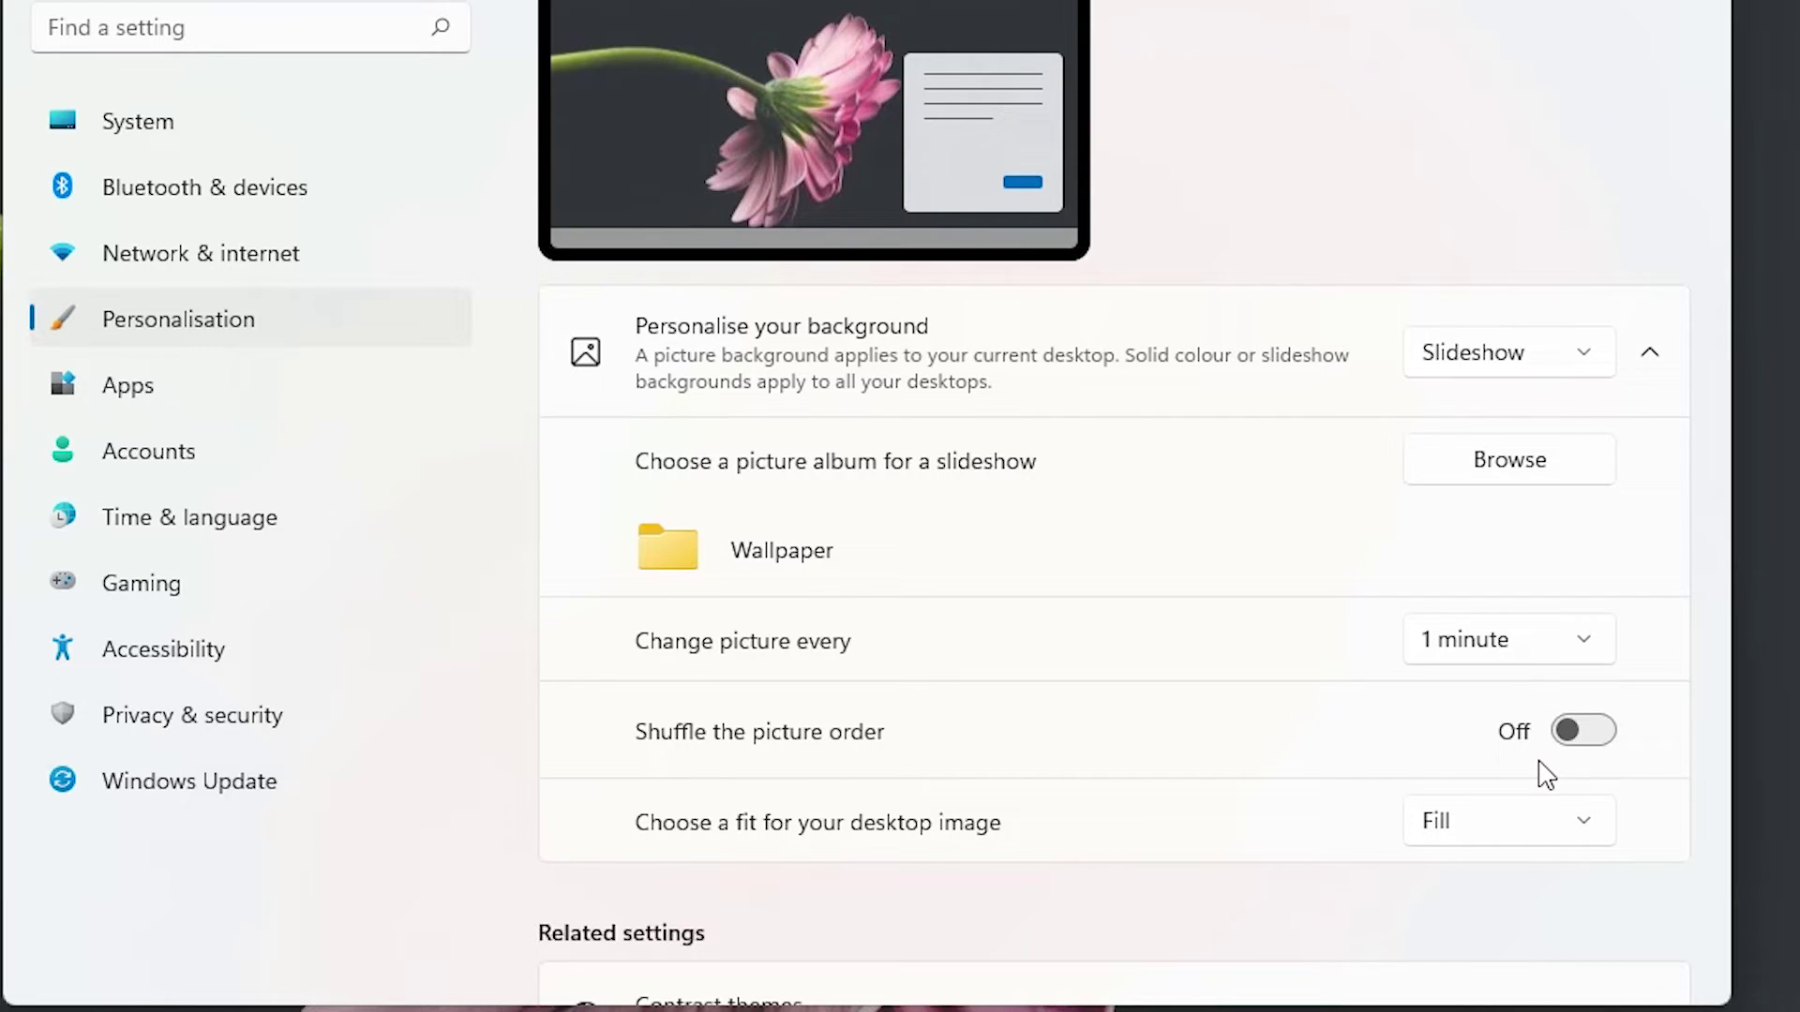
# Switch Shuffle the picture order on and keep the image fit at Fill.
pyautogui.click(1602, 732)
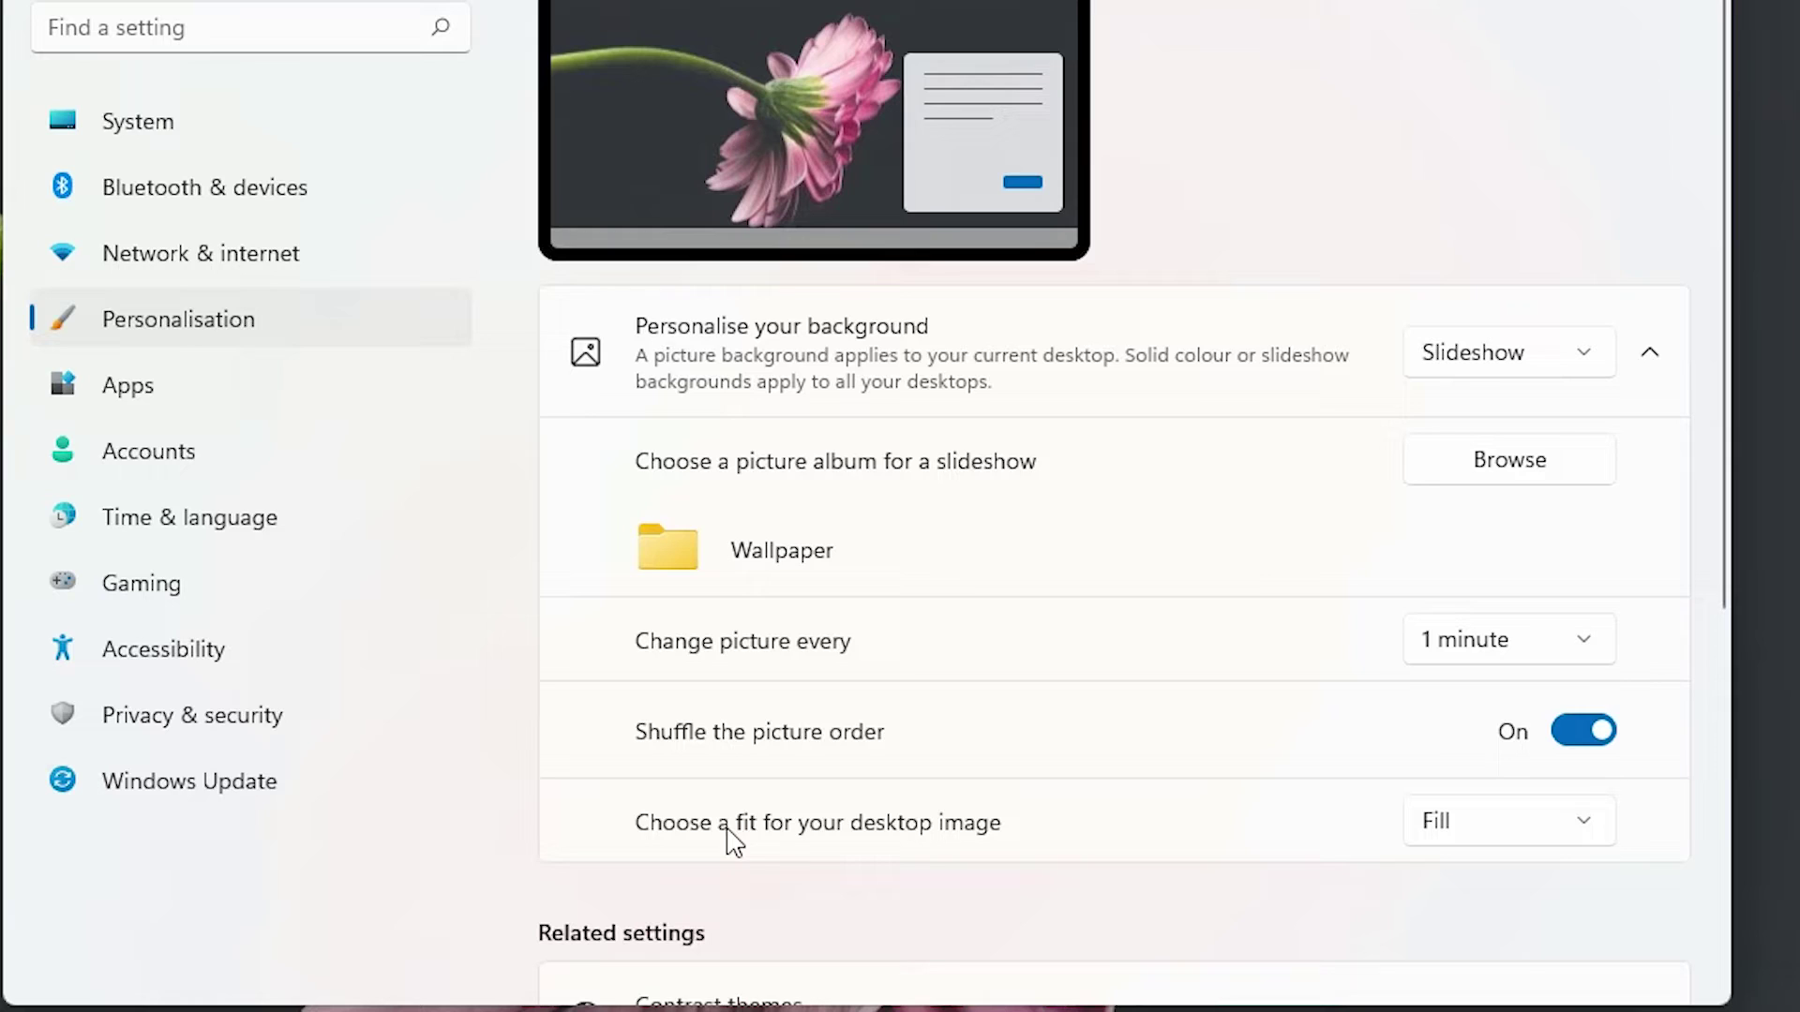
pyautogui.click(1434, 830)
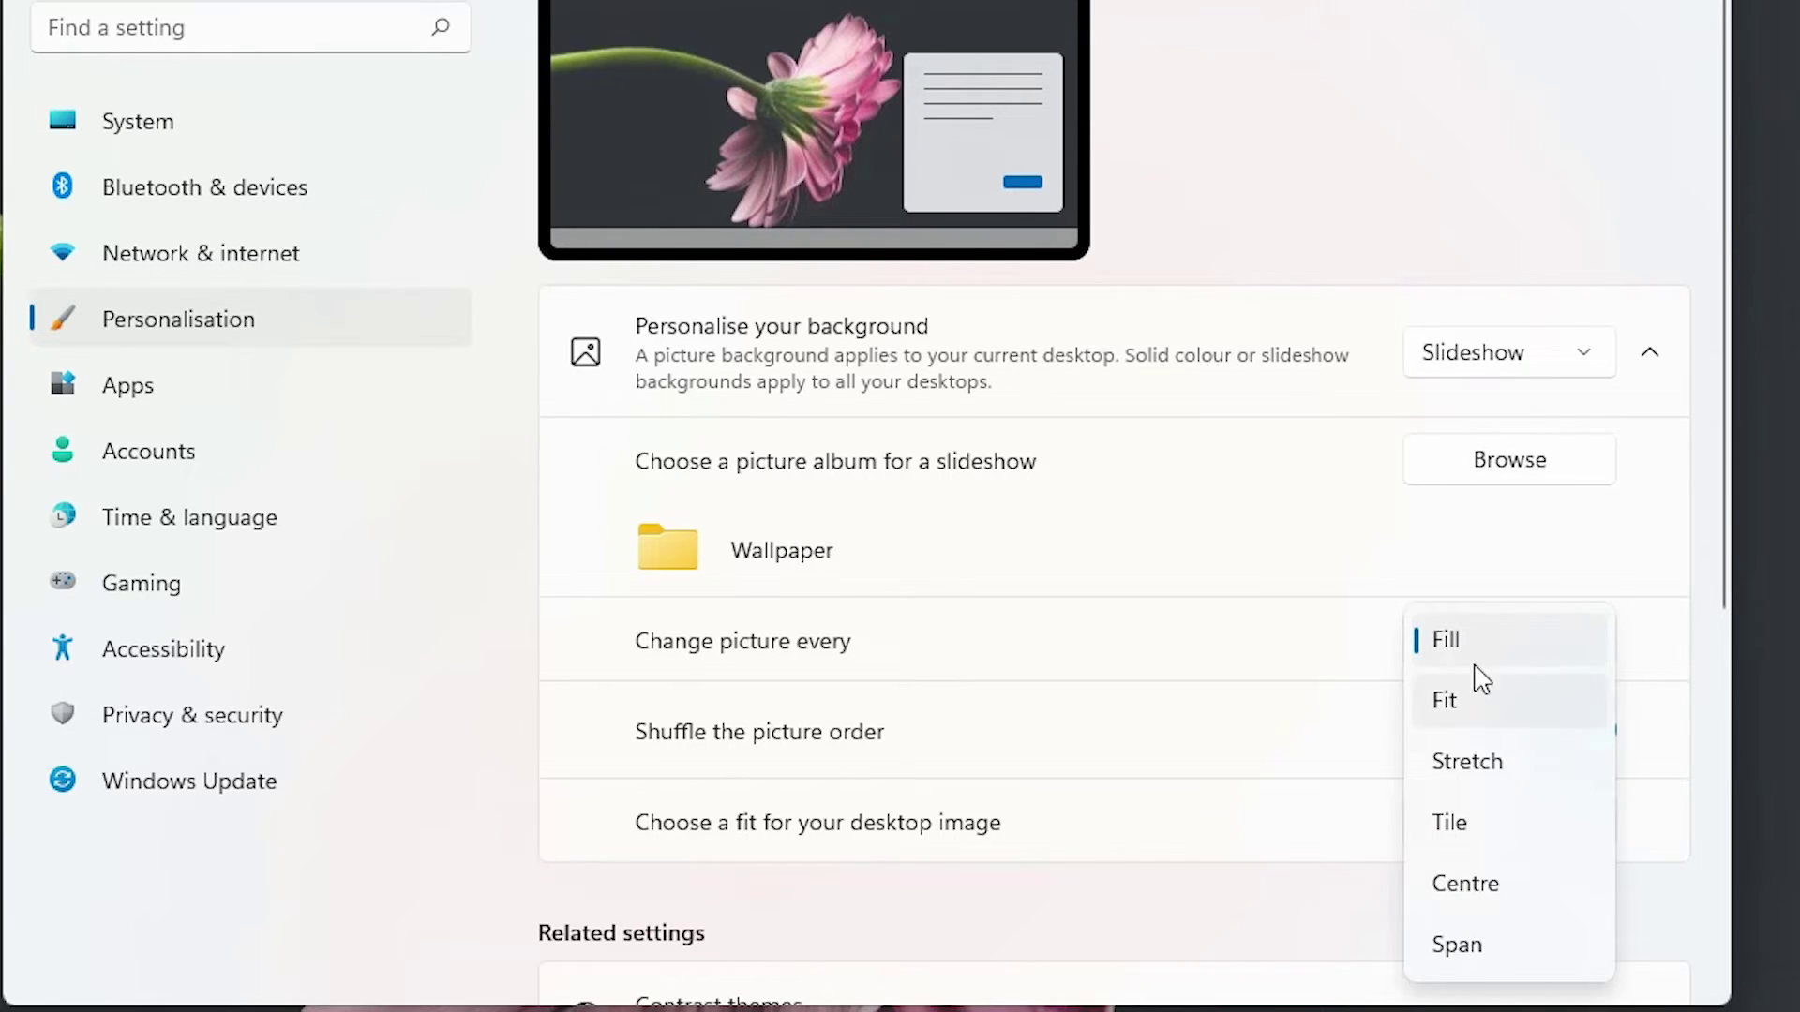
pyautogui.click(1490, 642)
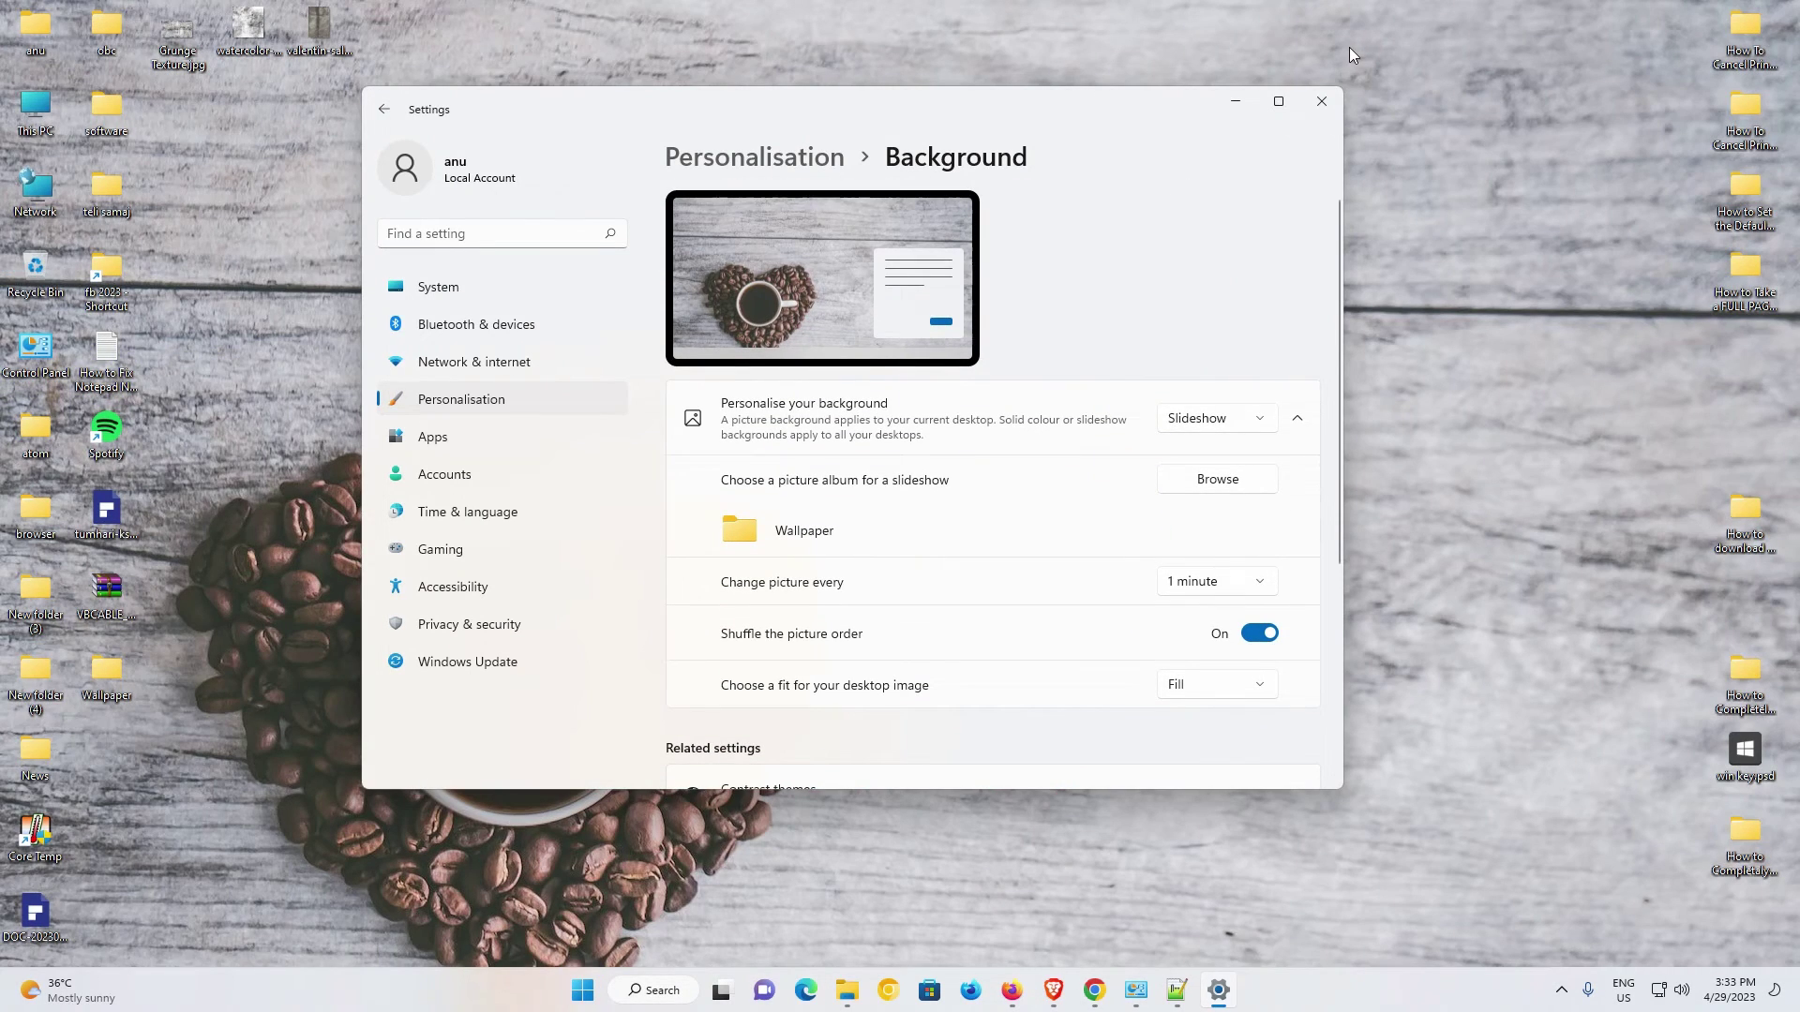
# Minimise the Settings window to reveal the coffee-heart wallpaper.
pyautogui.click(1236, 101)
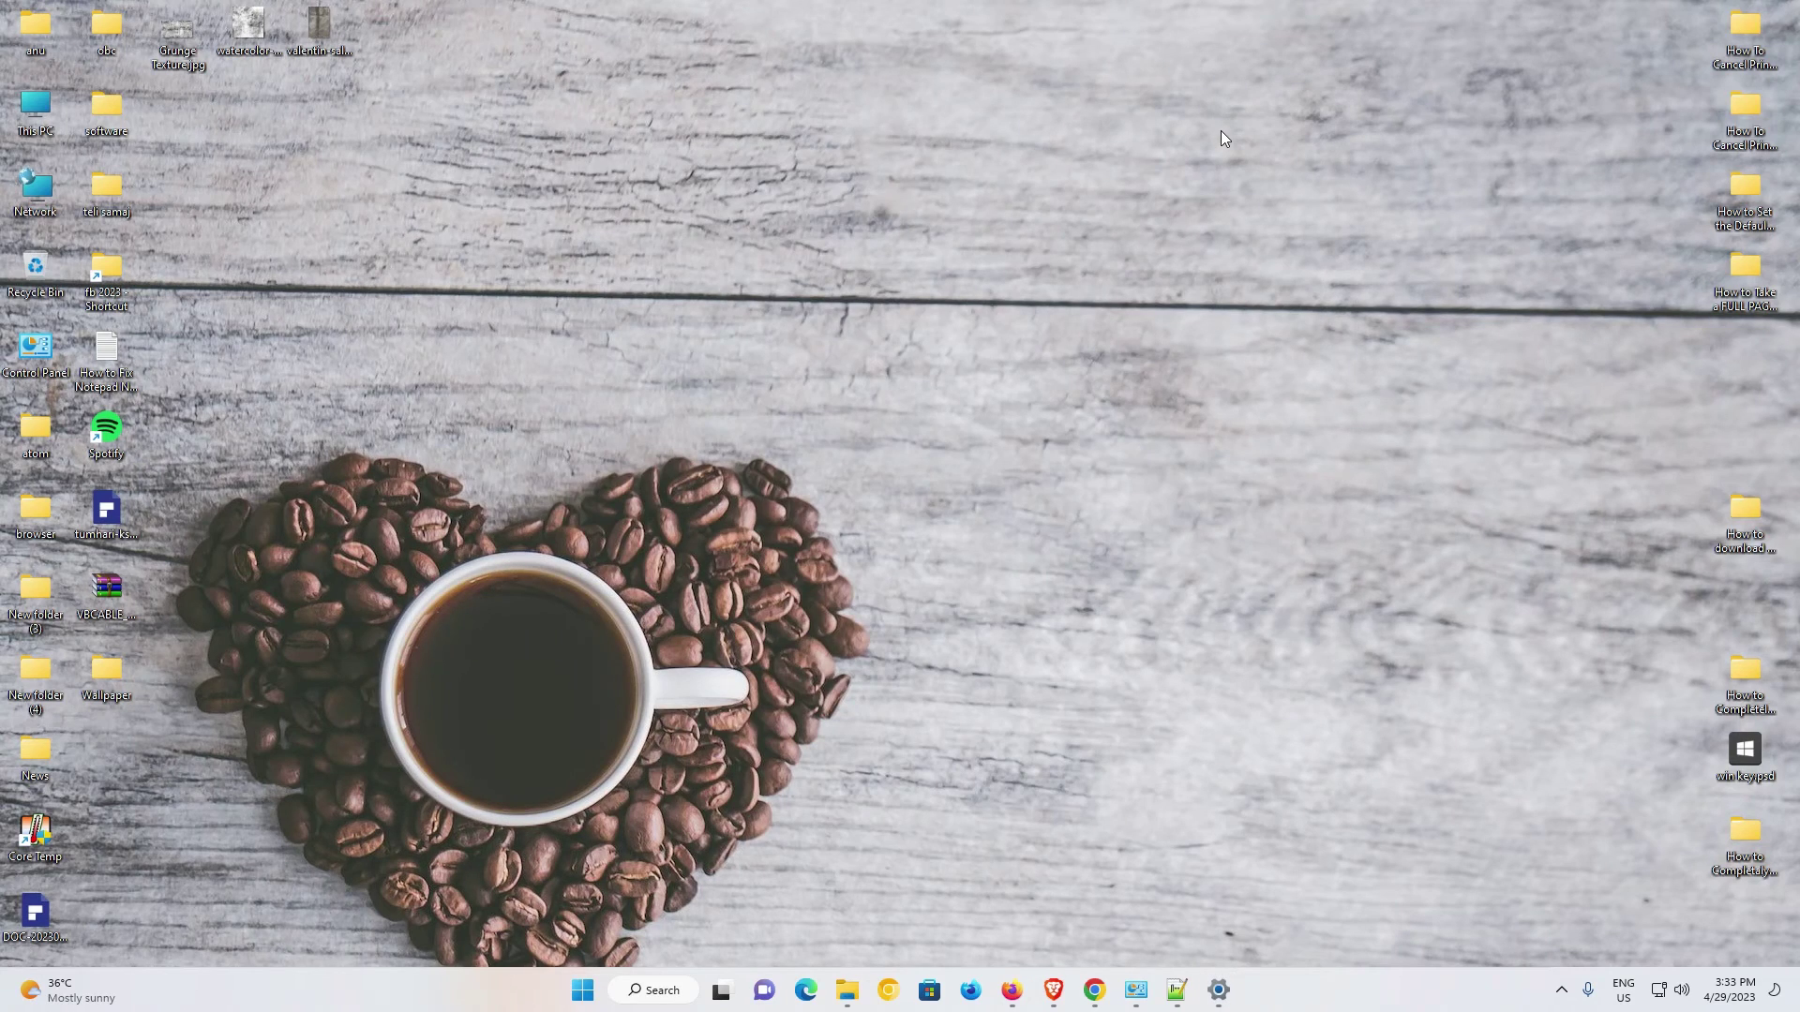